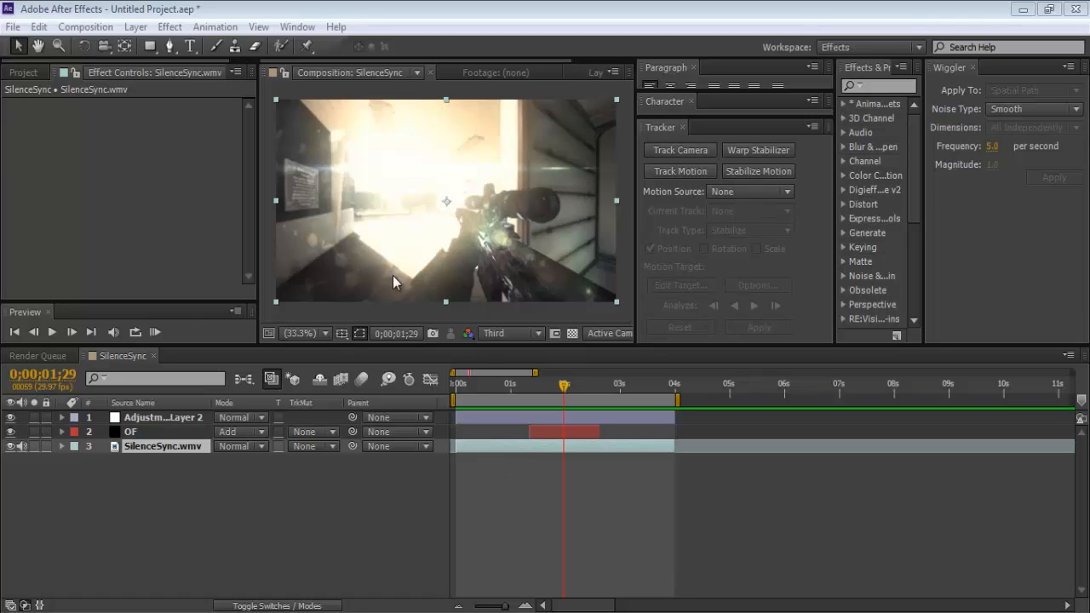
- Play a RAM preview of the SilenceSync composition and park the playhead at 0;00;01;28
click(156, 337)
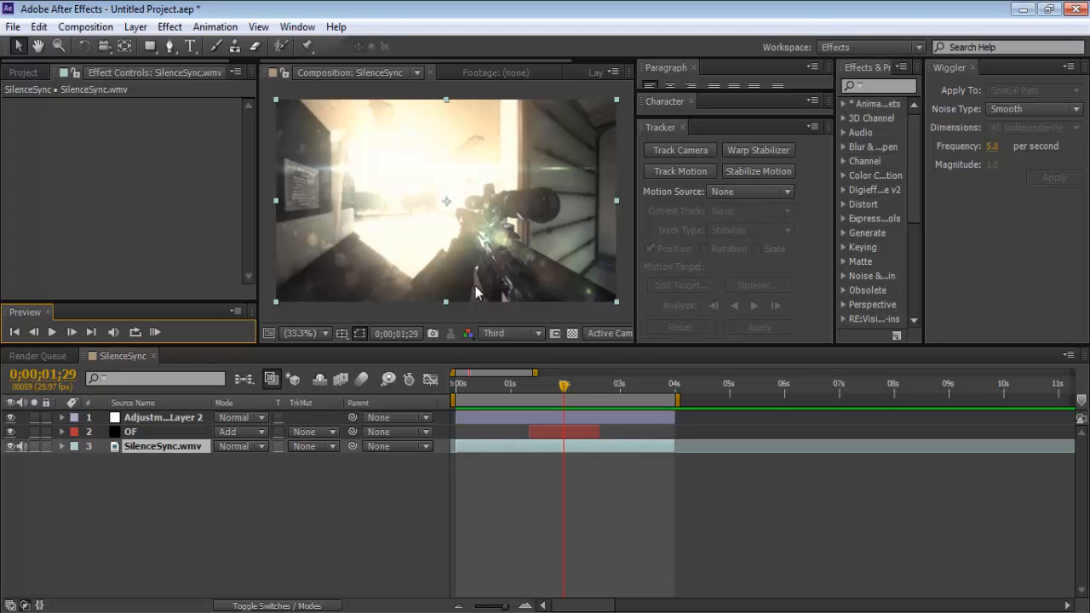
click(154, 333)
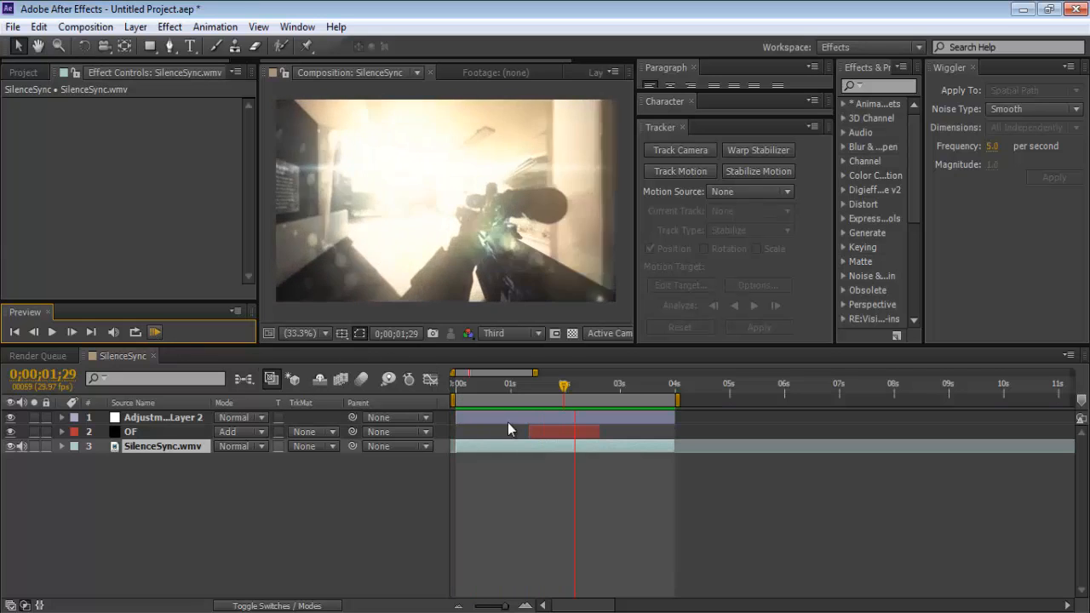
key(space)
mouse_move(563, 387)
mouse_down()
mouse_move(554, 389)
mouse_move(593, 402)
mouse_move(547, 402)
mouse_move(605, 398)
mouse_move(512, 393)
mouse_move(607, 388)
mouse_move(527, 382)
mouse_move(567, 396)
mouse_up()
- Examine the effects applied to the OF, SilenceSync.wmv and Adjustment Layer 2 layers
click(178, 431)
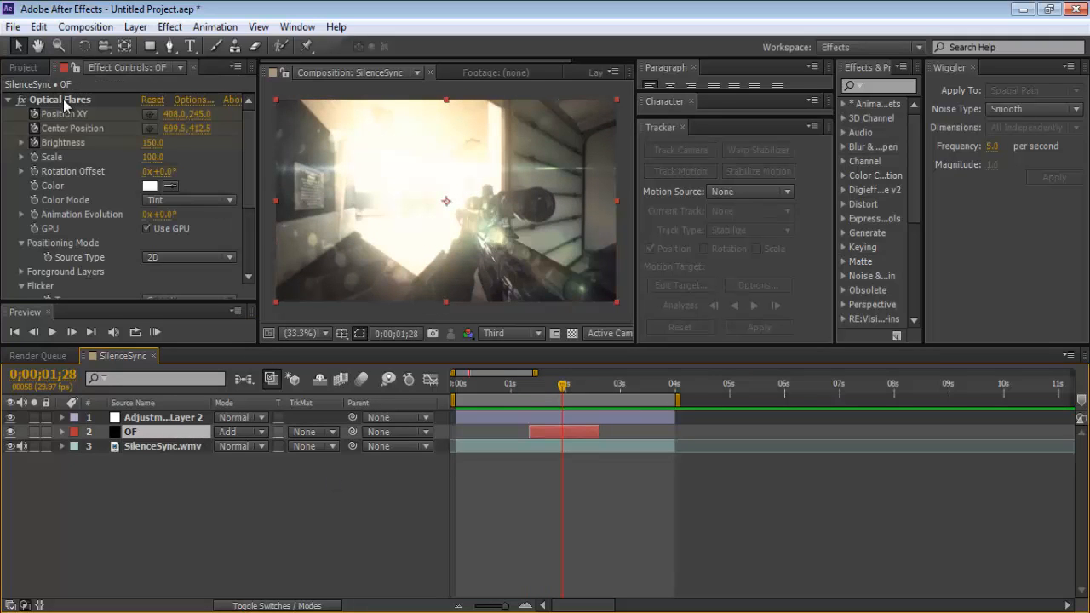
click(175, 223)
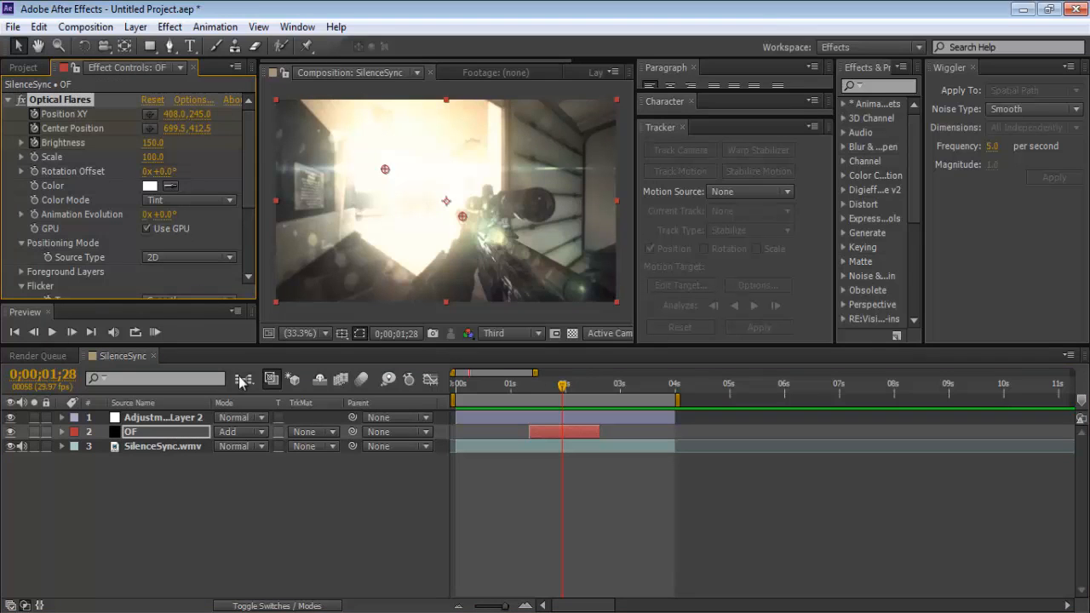
click(155, 446)
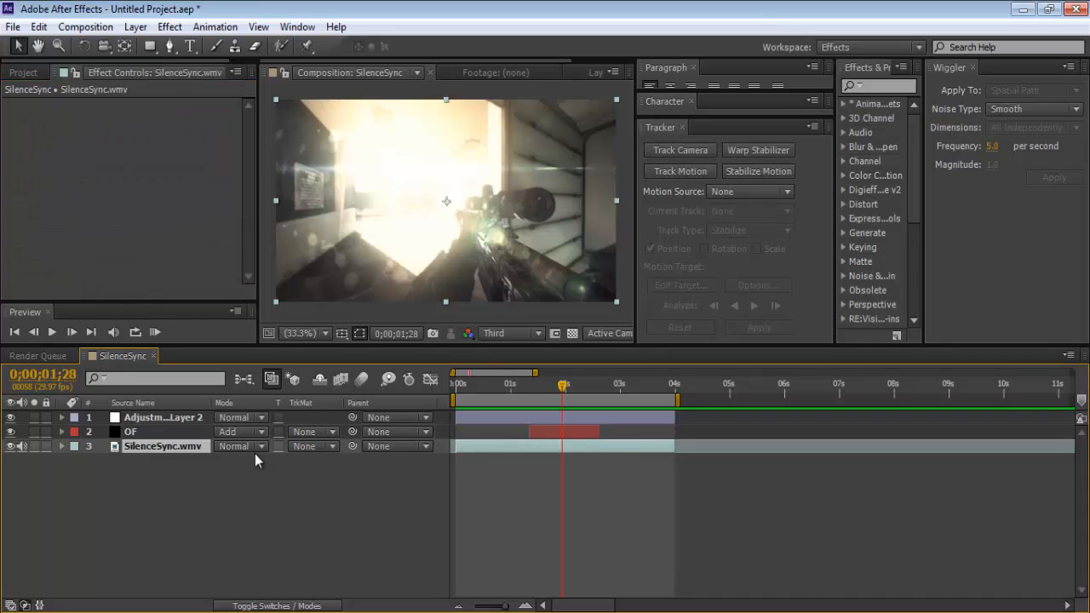
click(161, 417)
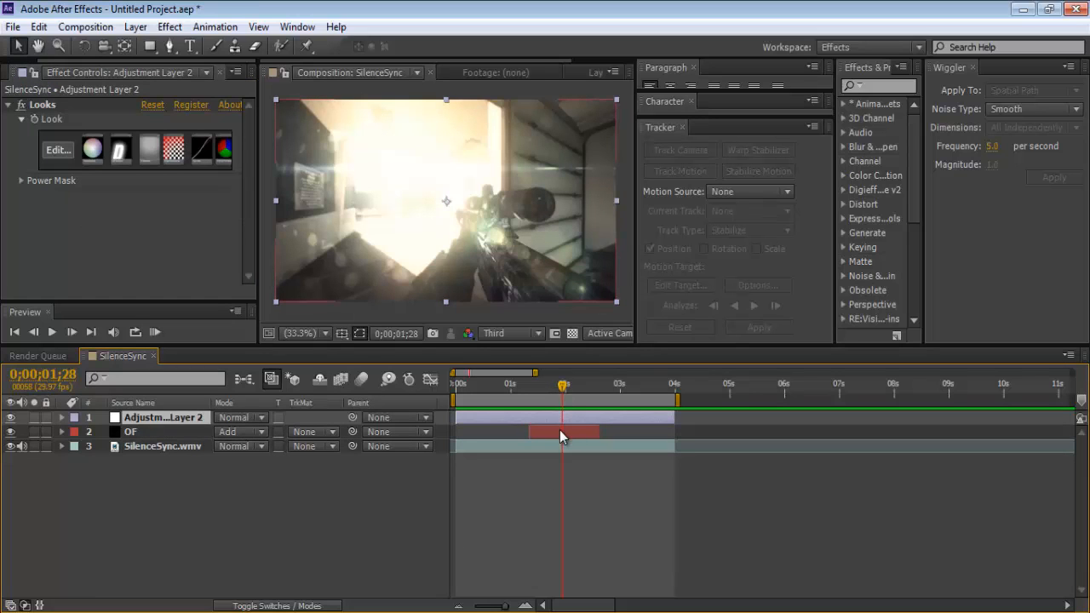
click(559, 432)
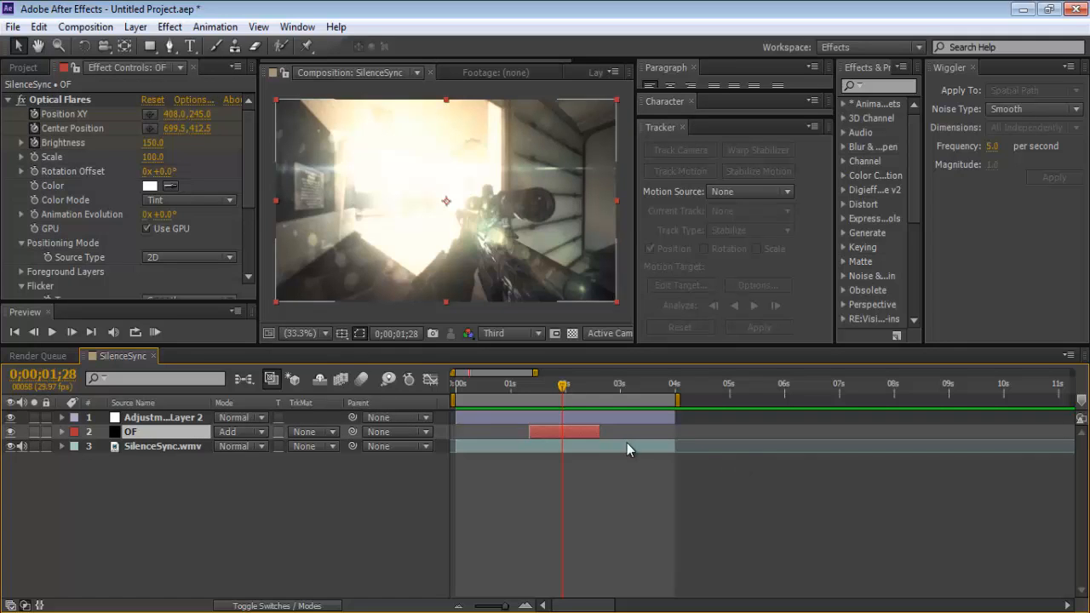
- Delete the OF layer and Adjustment Layer 2, keeping only the SilenceSync.wmv clip
click(697, 427)
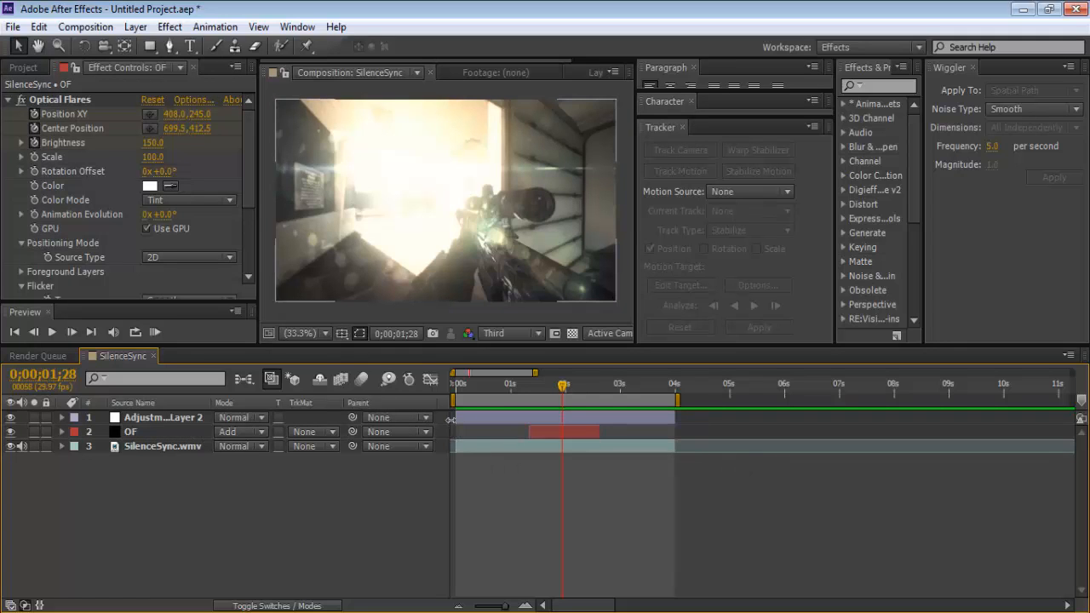
click(163, 427)
key(Delete)
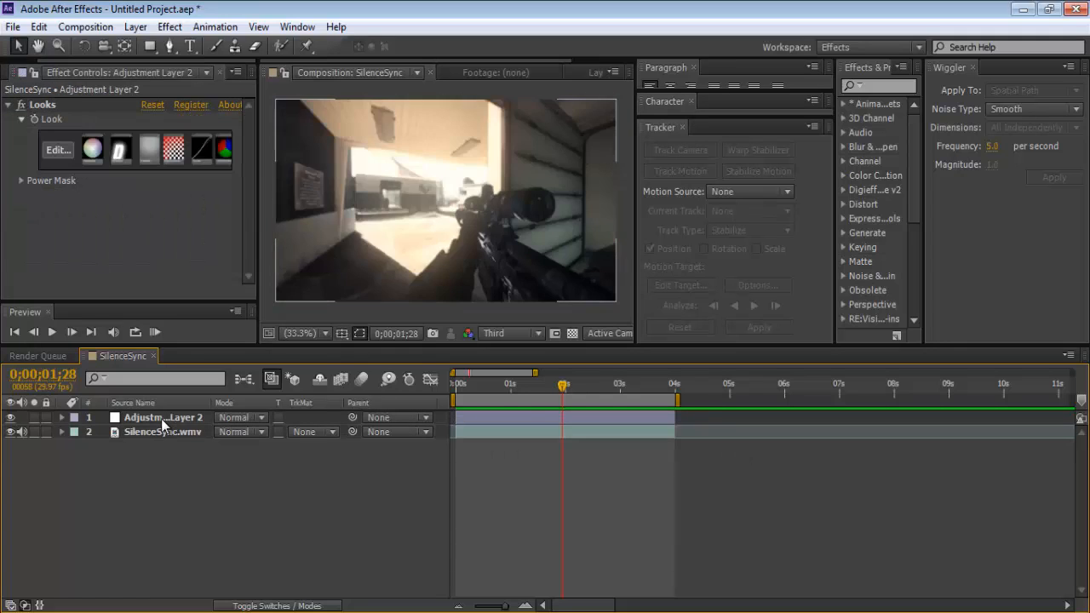
click(161, 418)
key(Delete)
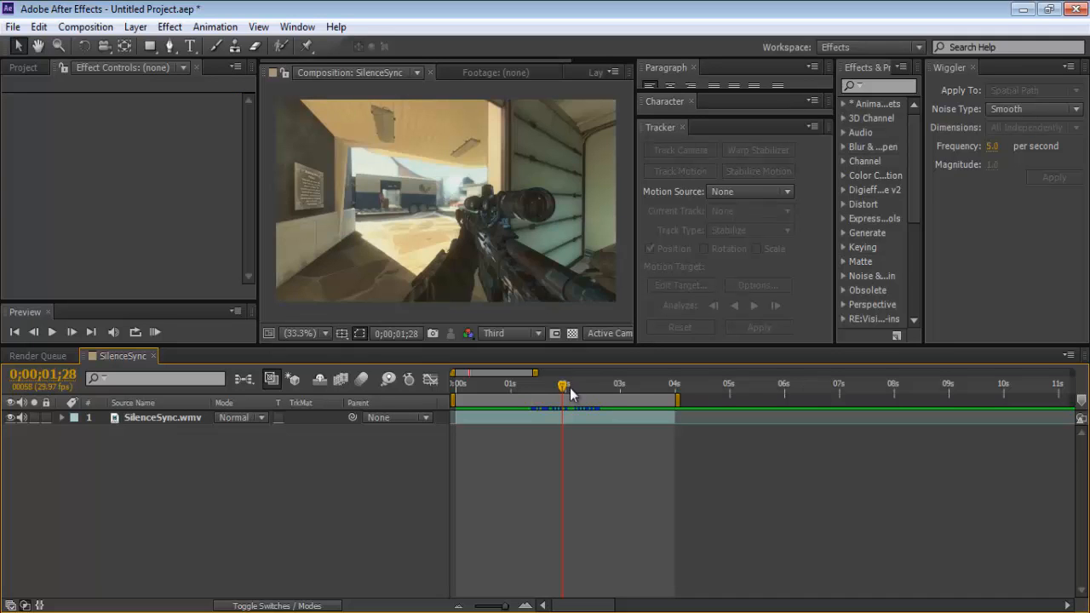
- Preview the bare SilenceSync.wmv clip and move the playhead to 0;00;01;16
drag(563, 384, 514, 386)
click(155, 332)
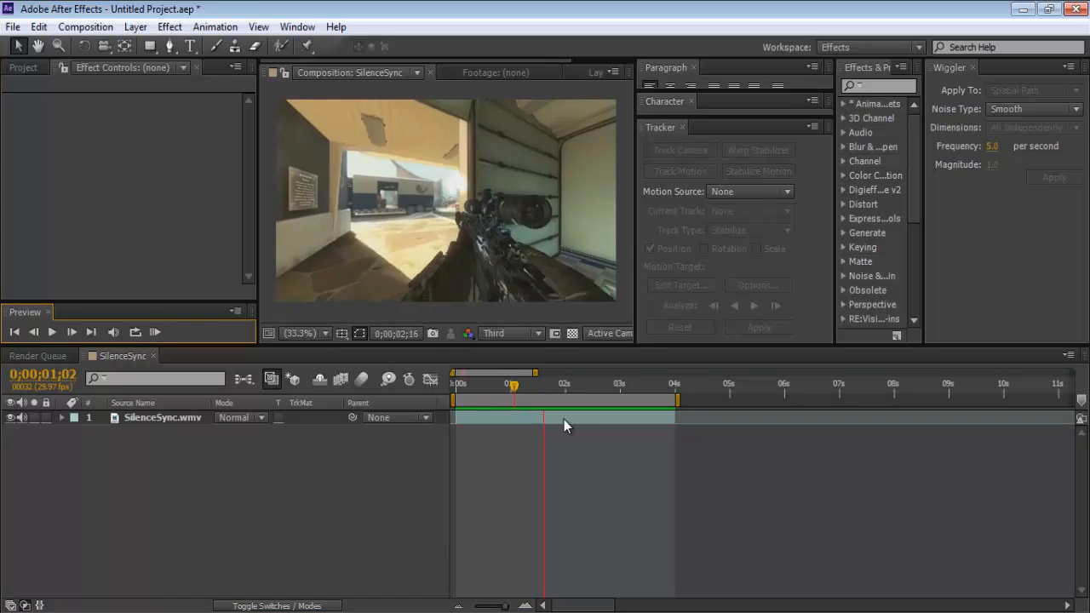
click(575, 385)
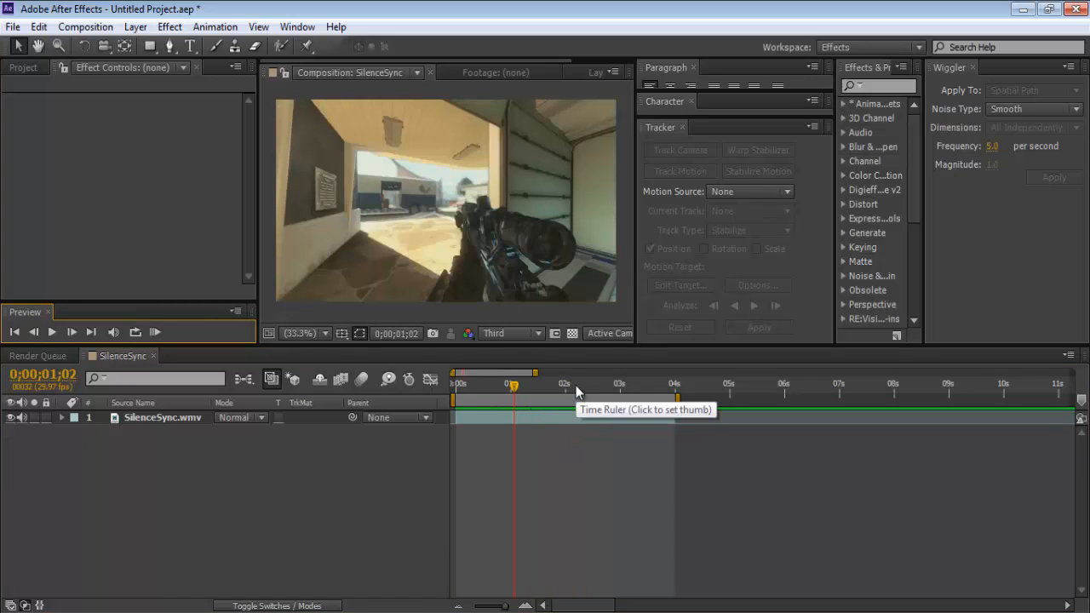
drag(514, 388, 540, 407)
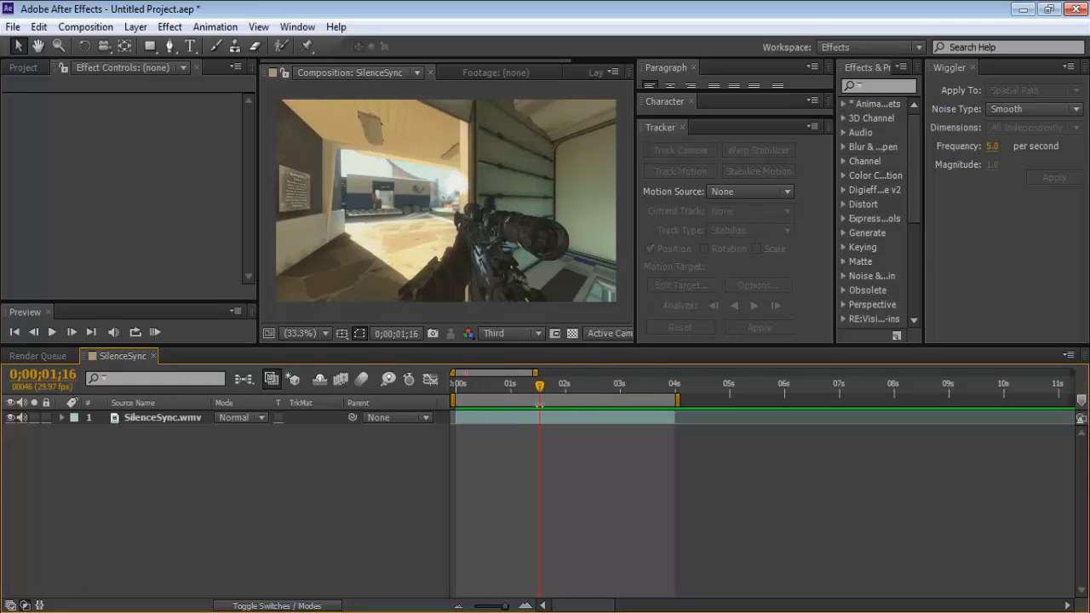
- Create a black 1280 x 720 px solid layer above the clip and hide it
click(135, 26)
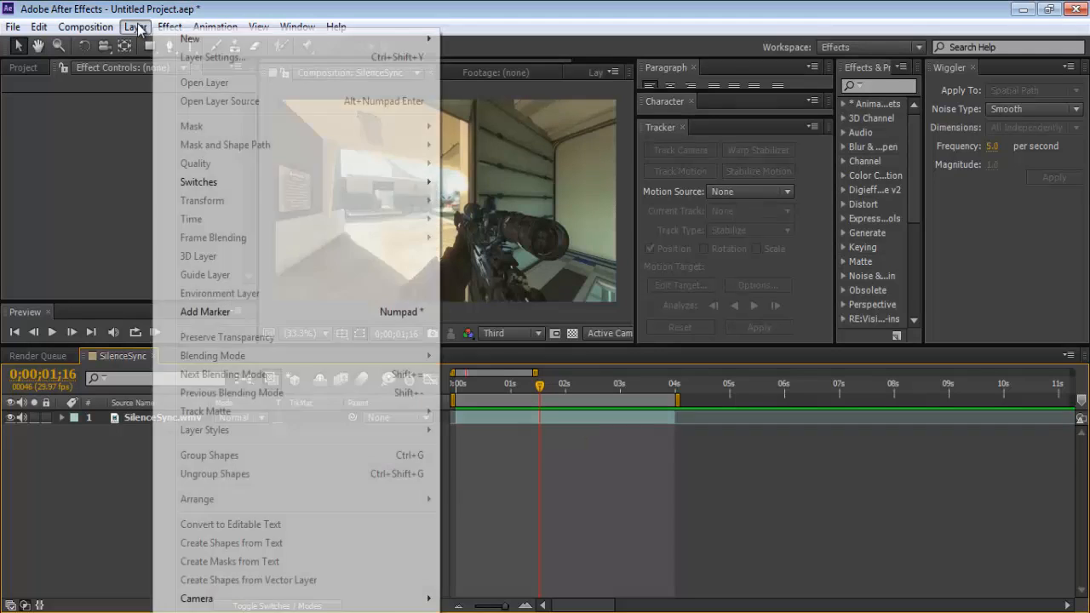
mouse_move(191, 45)
click(524, 57)
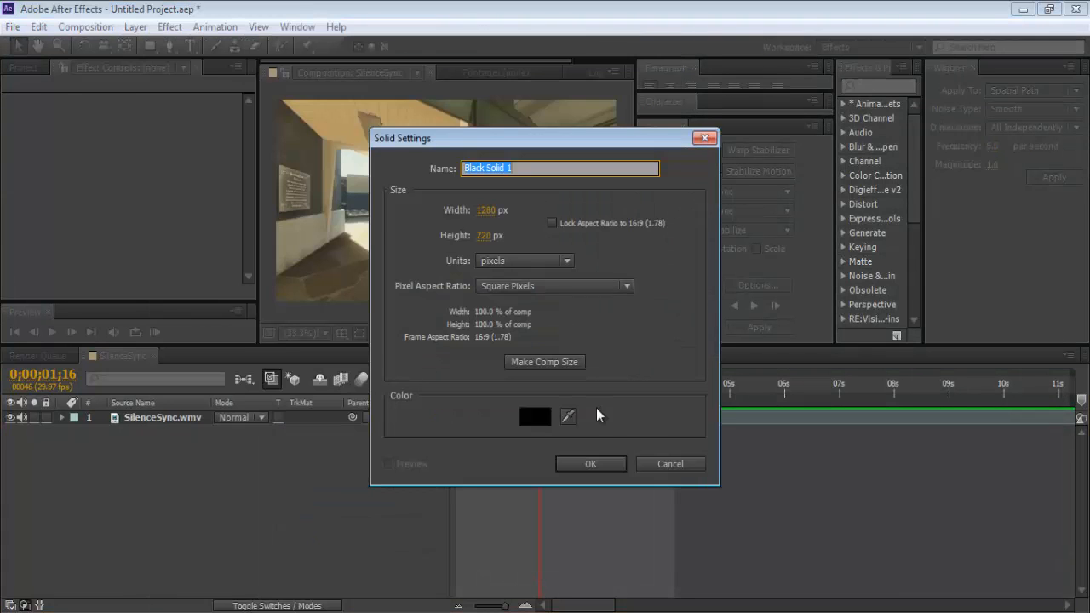
click(591, 464)
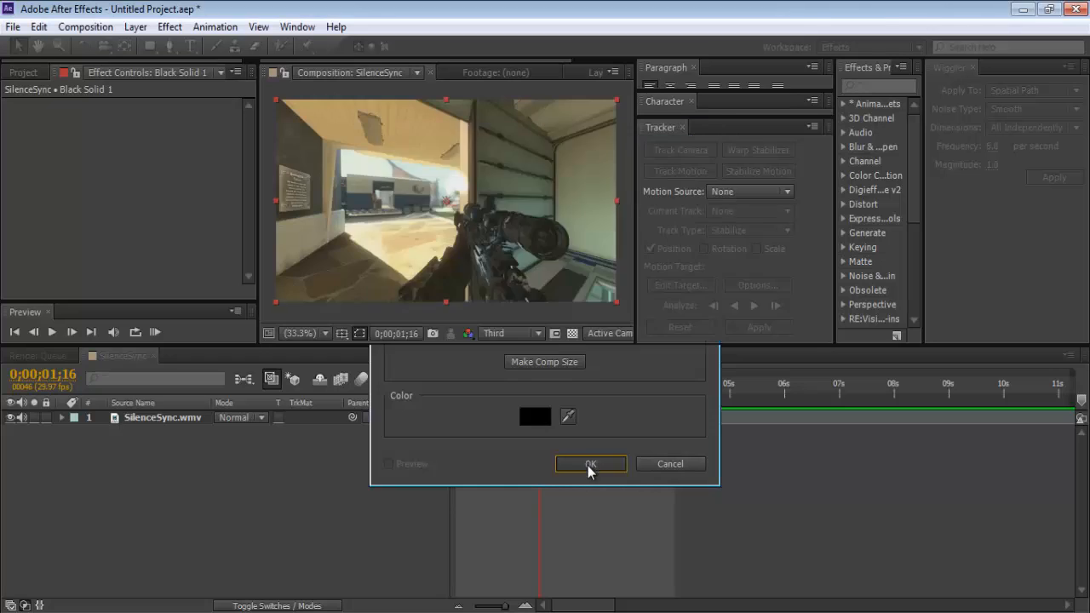
click(10, 418)
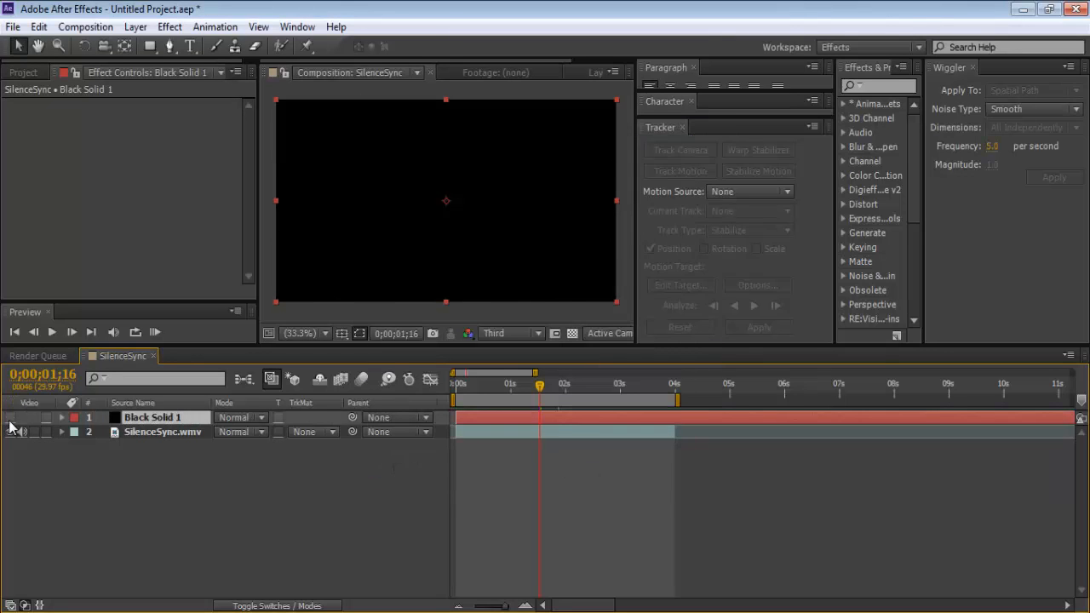
- Trim the end of the black solid to the last frame of SilenceSync.wmv at 0;00;03;29
click(546, 432)
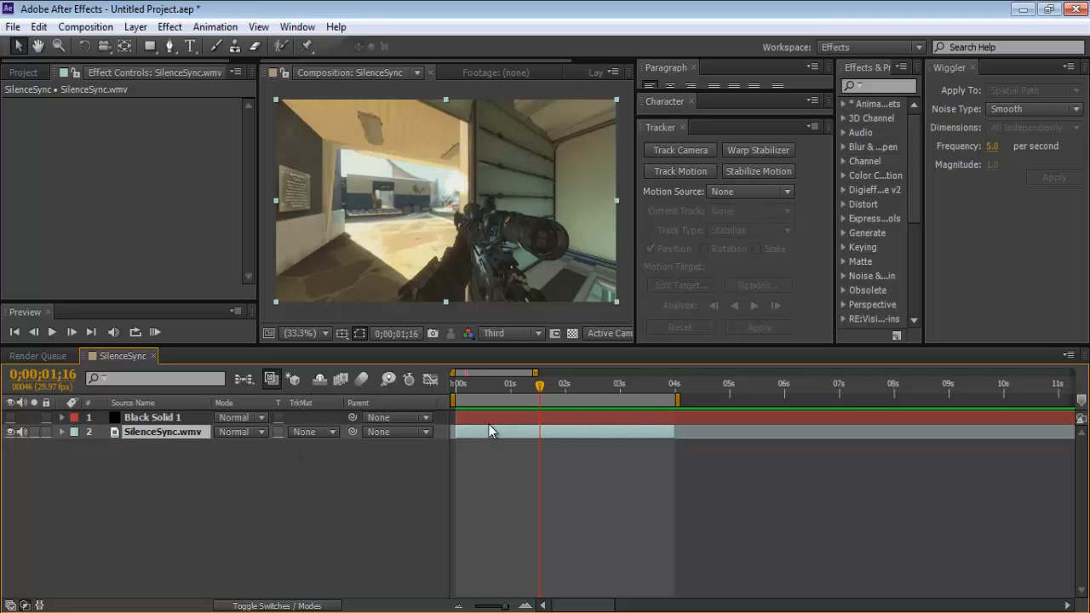
click(650, 417)
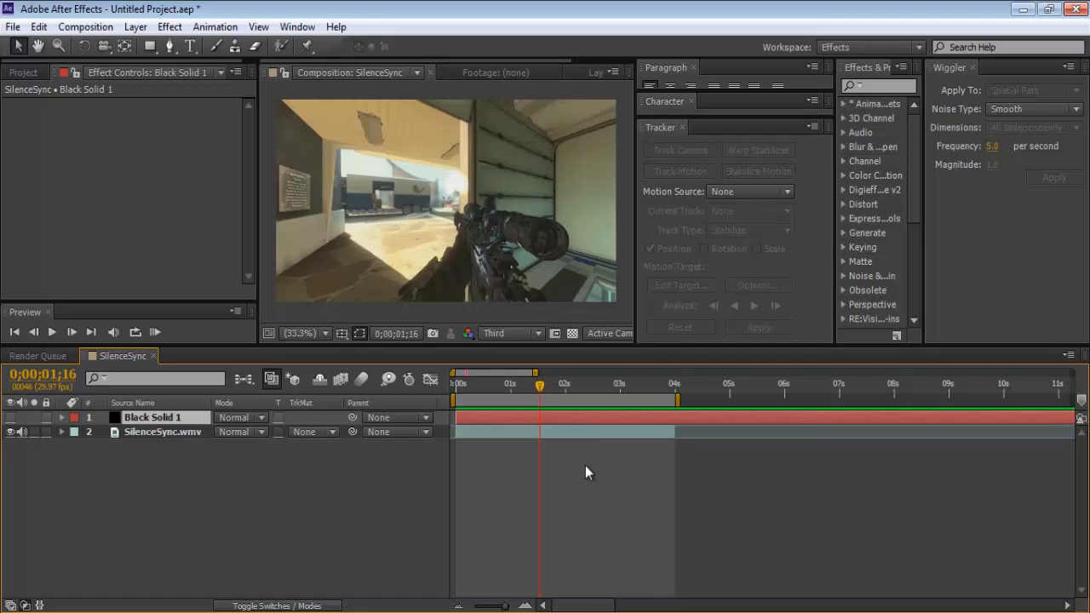
click(579, 433)
key(o)
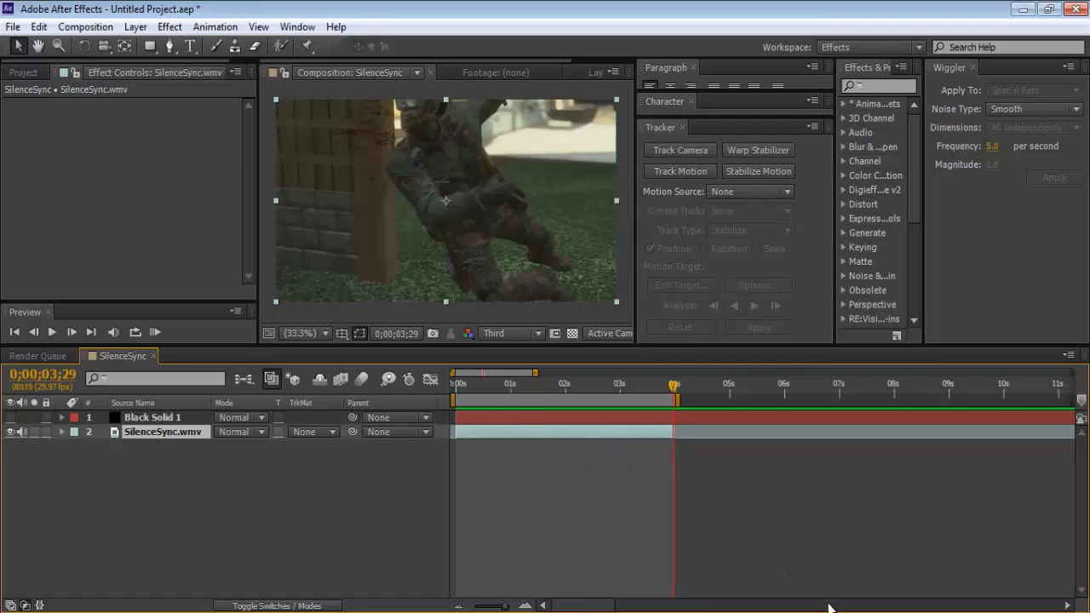
click(656, 419)
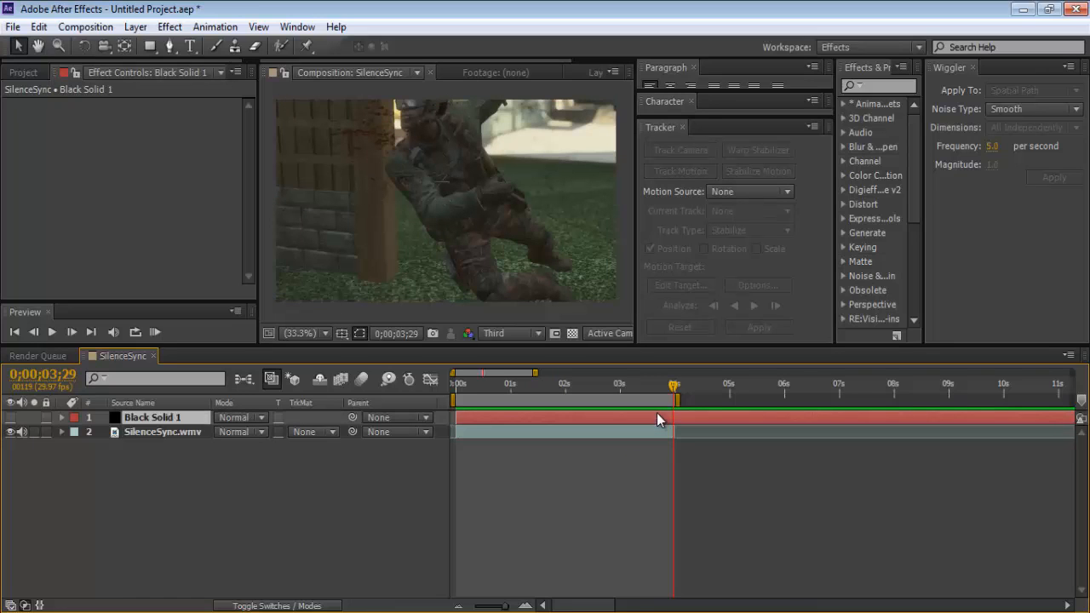
key(alt+bracketright)
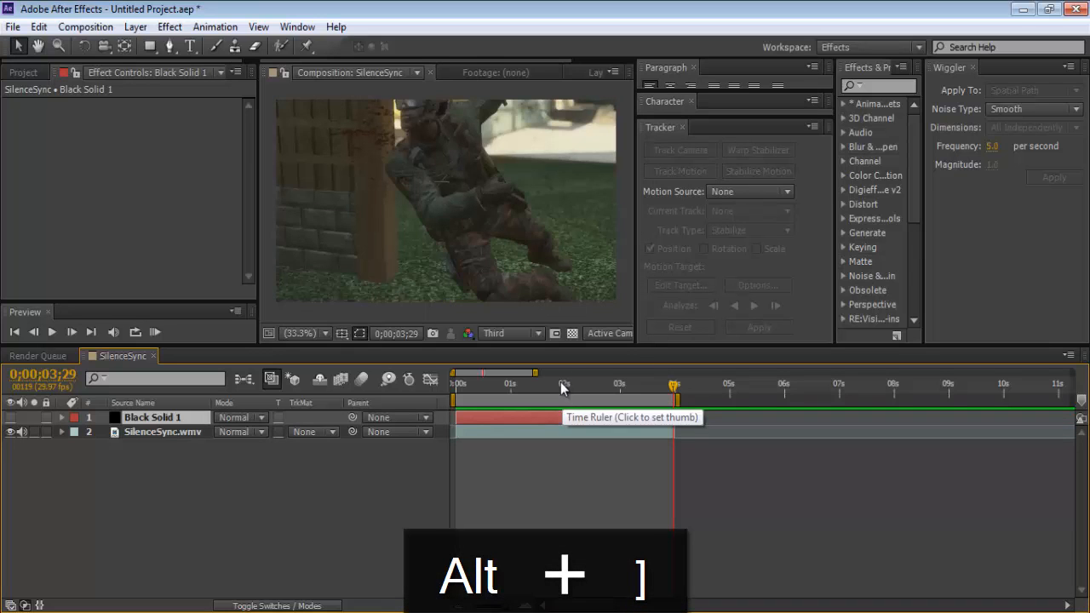
- Apply the Video Copilot Optical Flares effect to the black solid with the playhead at 0;00;01;12
drag(496, 384, 533, 384)
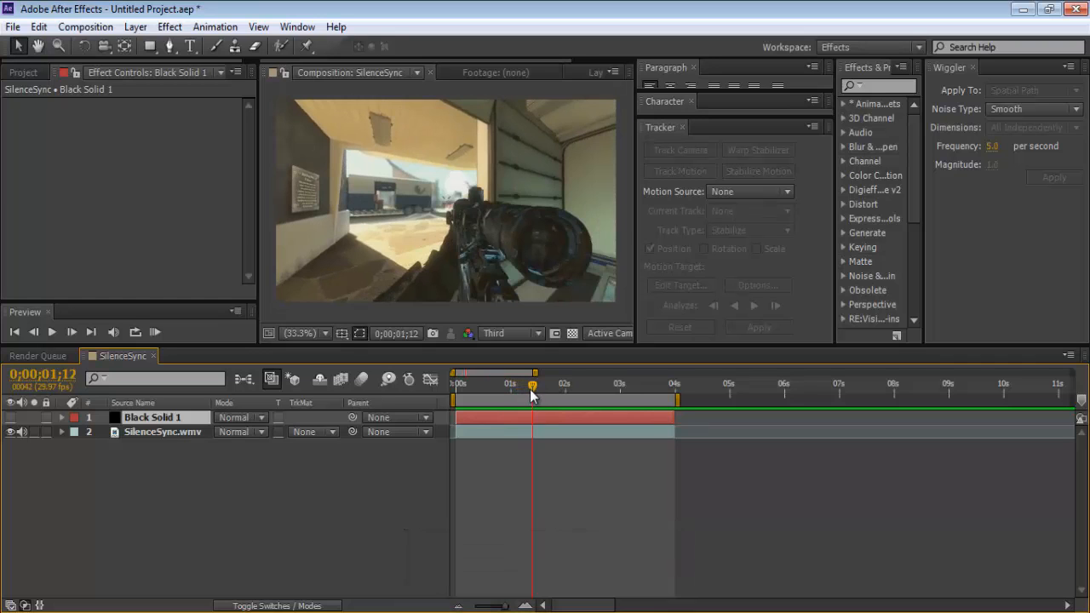
click(171, 28)
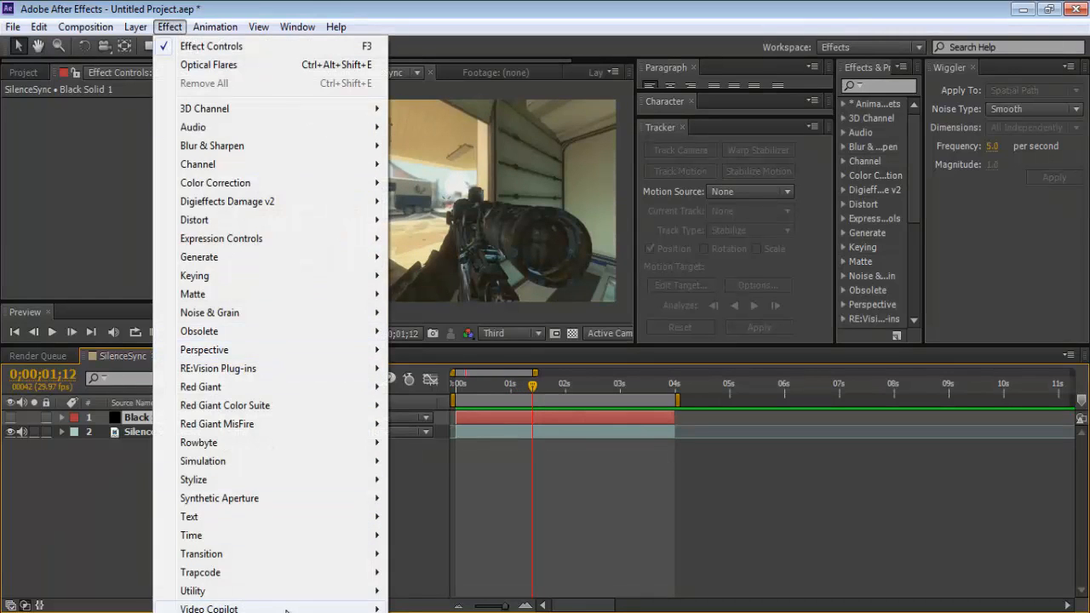
mouse_move(357, 608)
click(428, 591)
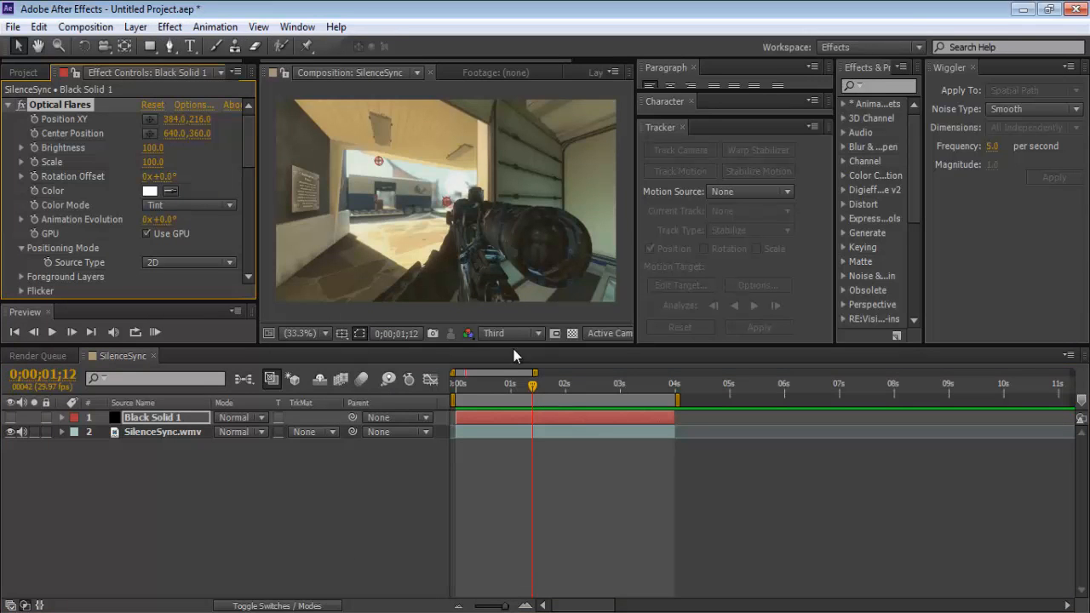
click(533, 411)
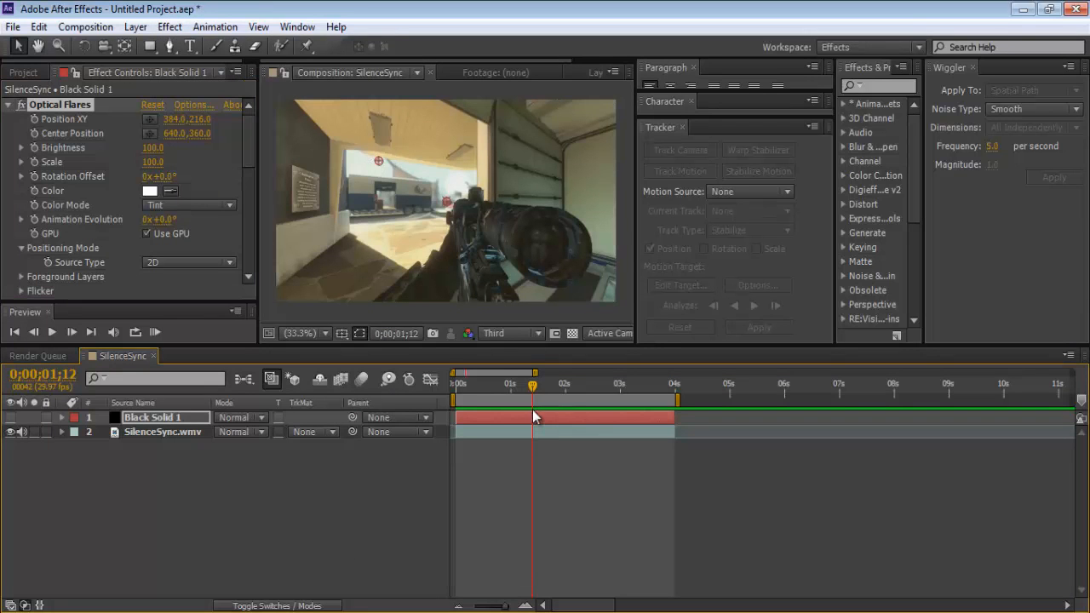
- Show the black solid again and set its blending mode to Add, viewing the frame at 0;00;01;25
click(11, 417)
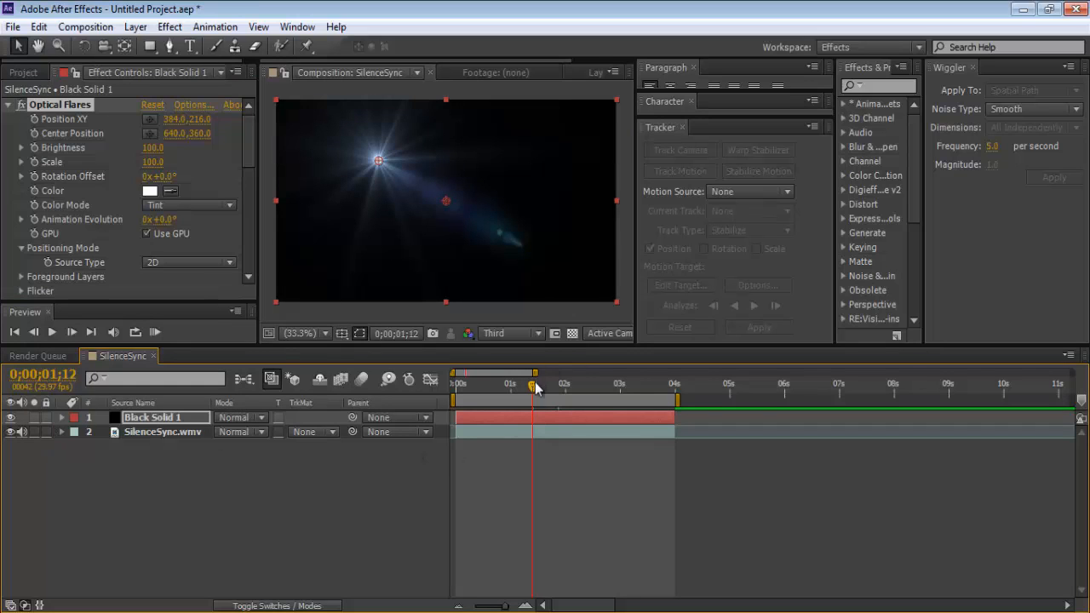
drag(533, 384, 556, 384)
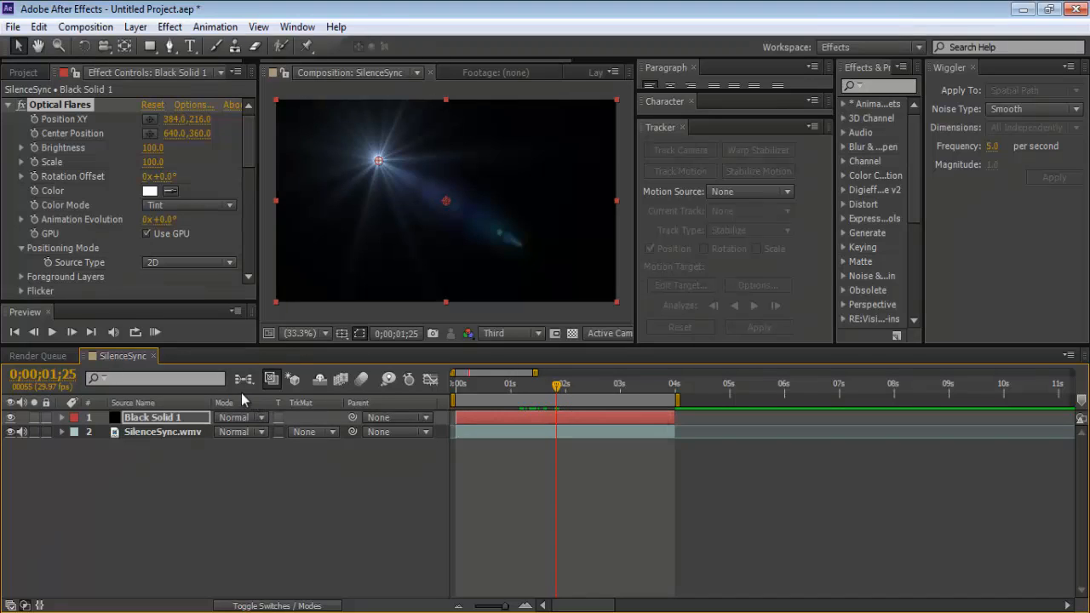
click(232, 417)
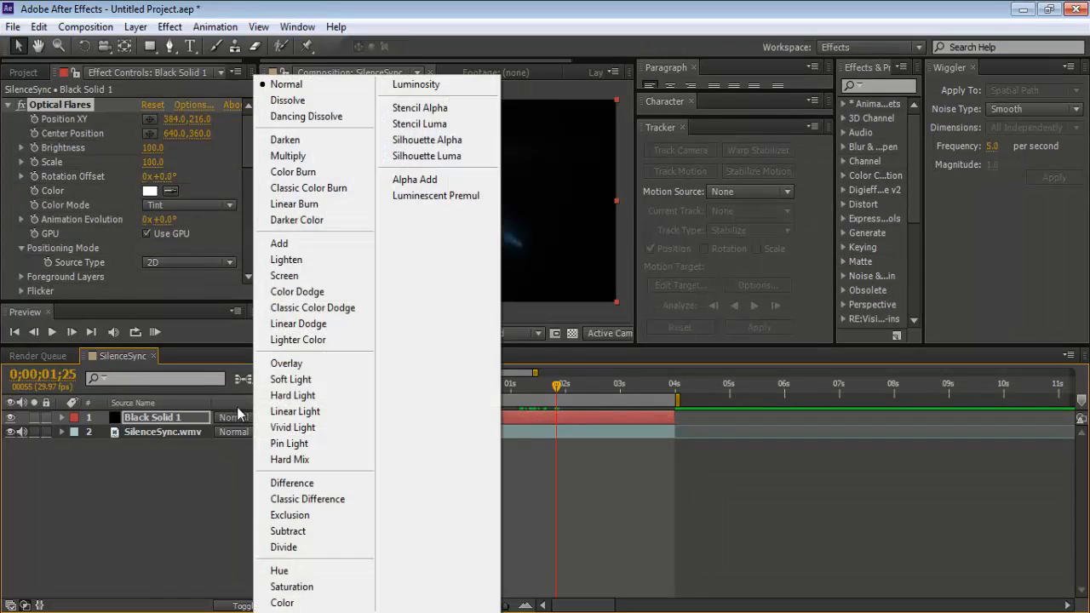
click(319, 242)
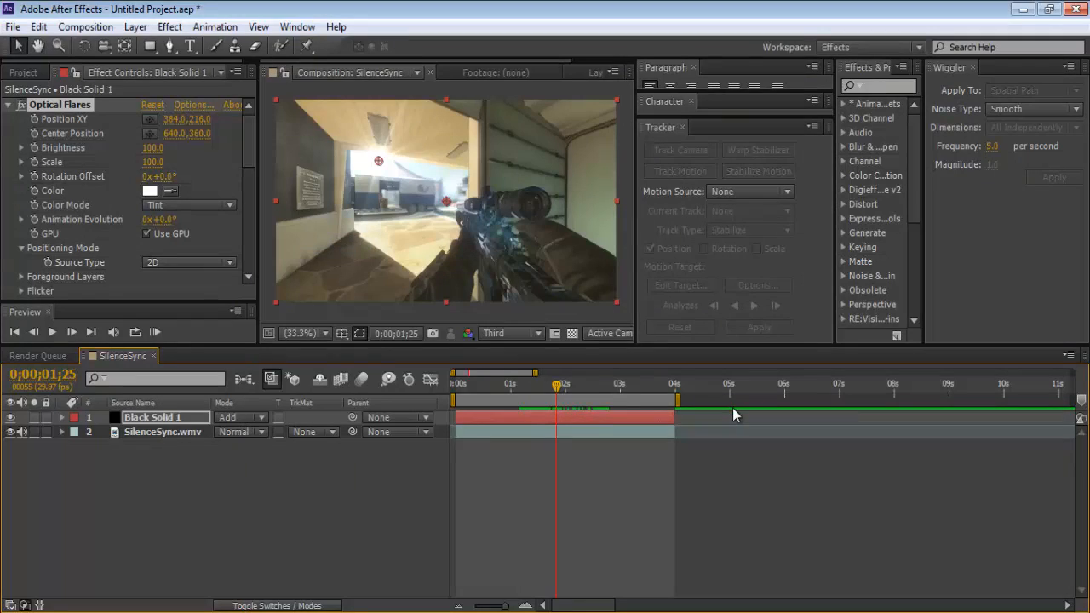
click(751, 611)
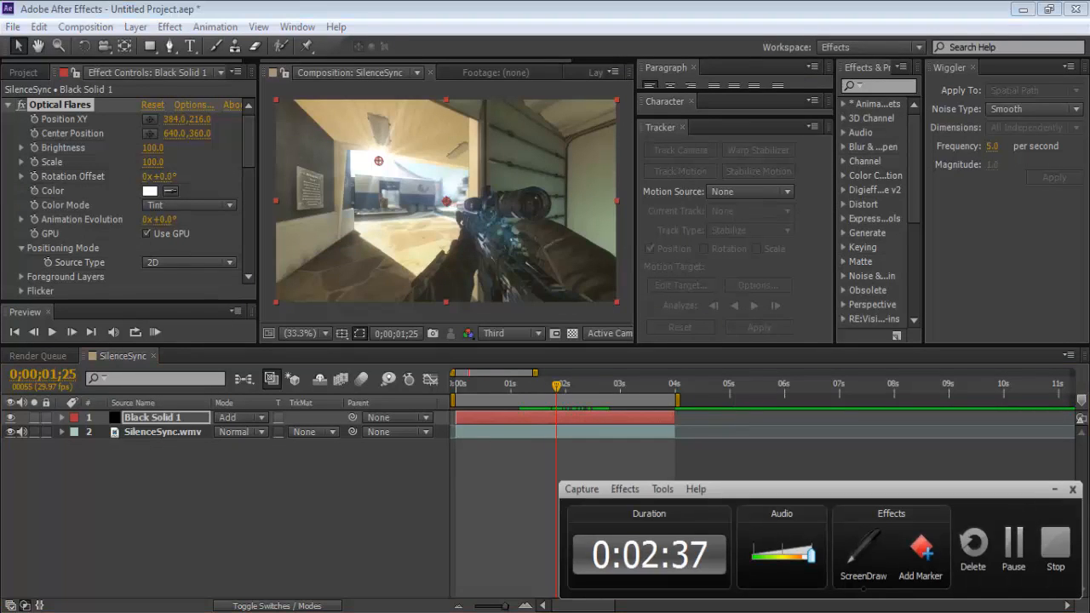
click(1056, 490)
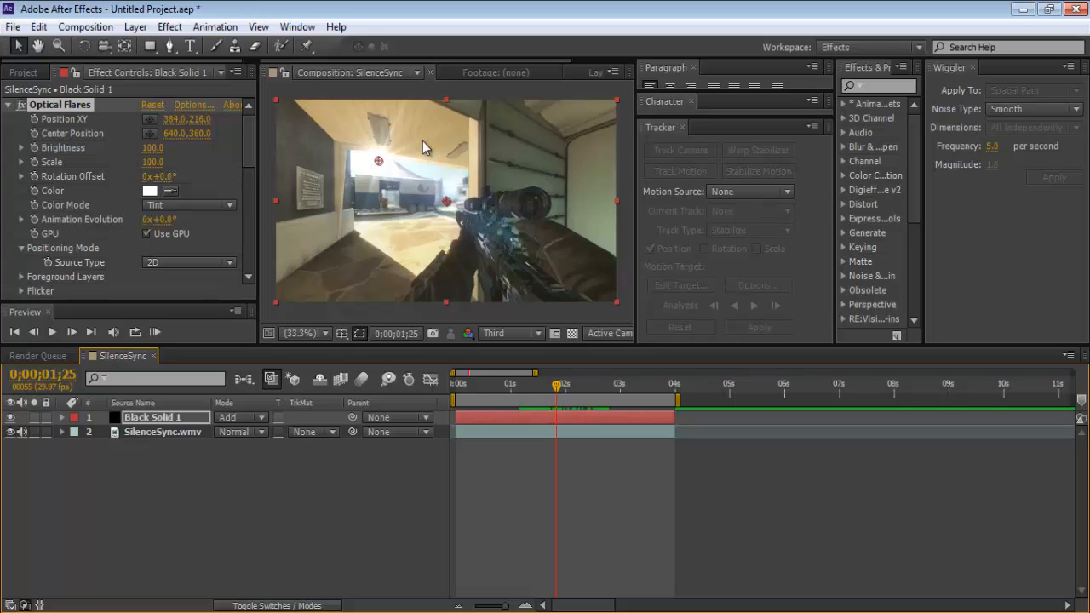
- Reposition the Optical Flares center point in the composition to about 628, 354
drag(245, 148, 240, 88)
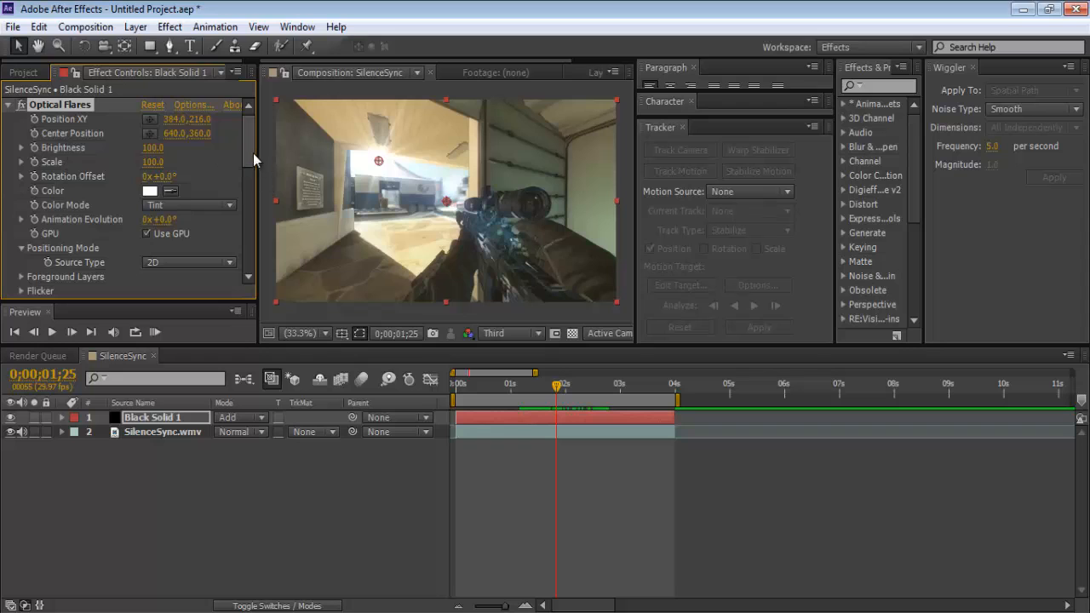
scroll(253, 154, down, 2)
scroll(246, 145, up, 2)
scroll(240, 128, down, 2)
scroll(238, 132, up, 2)
drag(448, 203, 505, 181)
drag(482, 137, 434, 213)
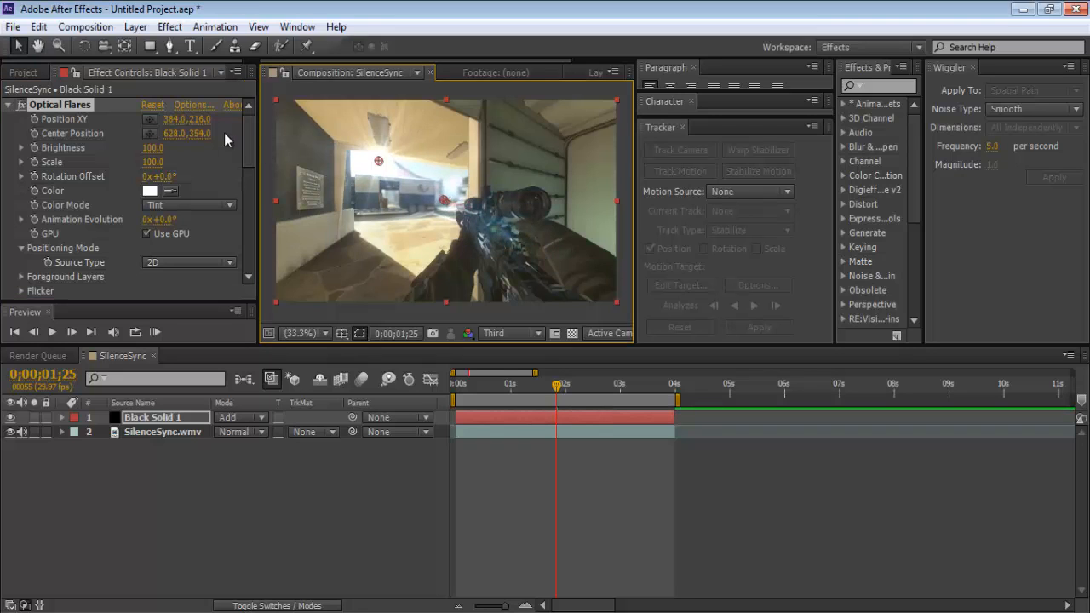
drag(244, 146, 245, 171)
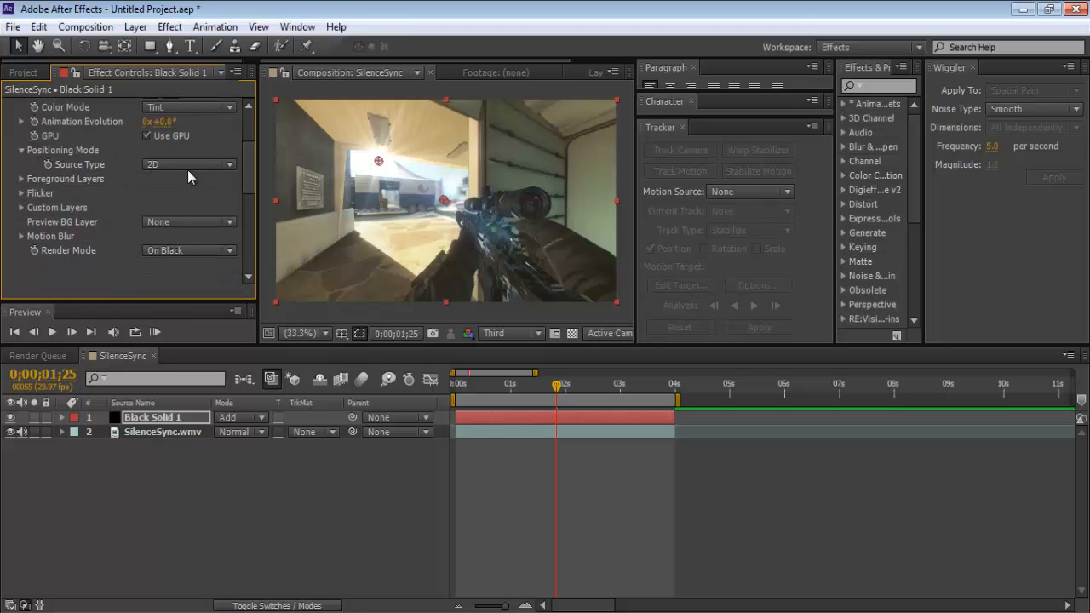
click(20, 192)
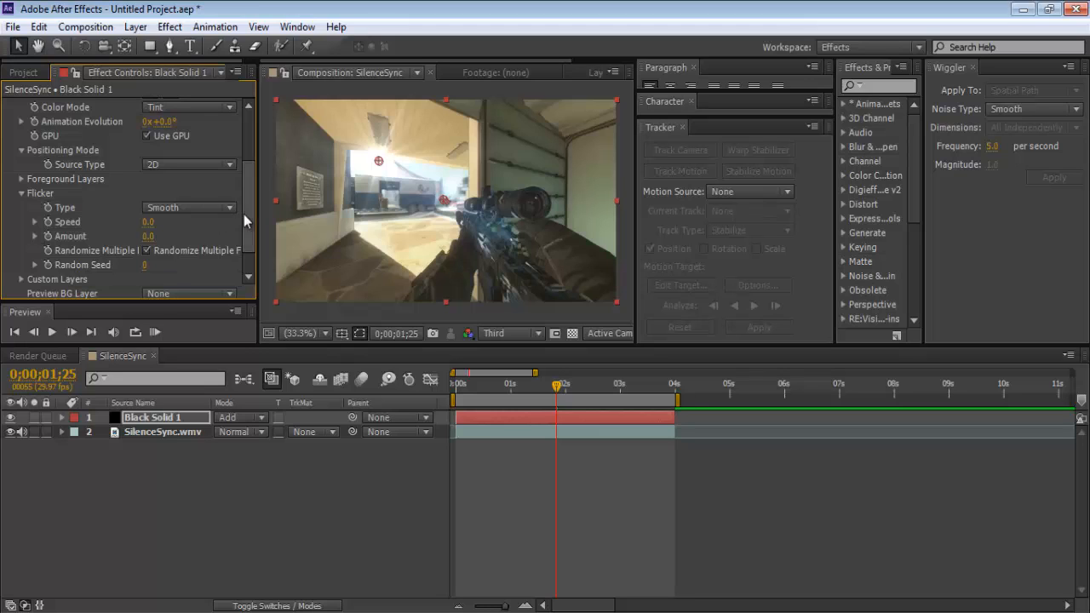
drag(243, 213, 256, 127)
click(22, 199)
- Trim the start of the black solid to 0;00;01;10, the first frame after the scope view
drag(557, 396, 526, 396)
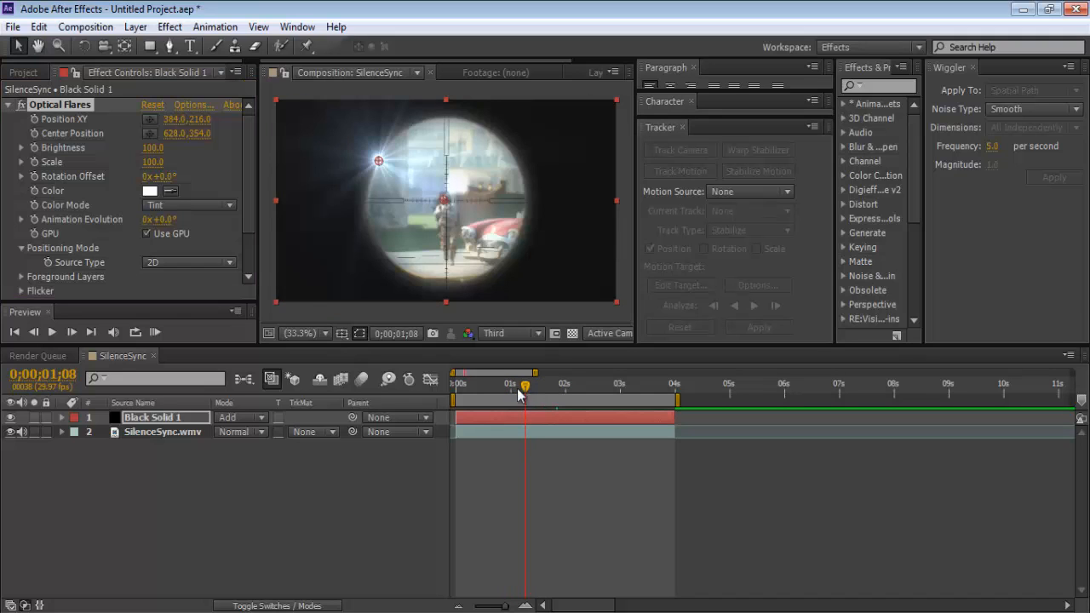
click(72, 332)
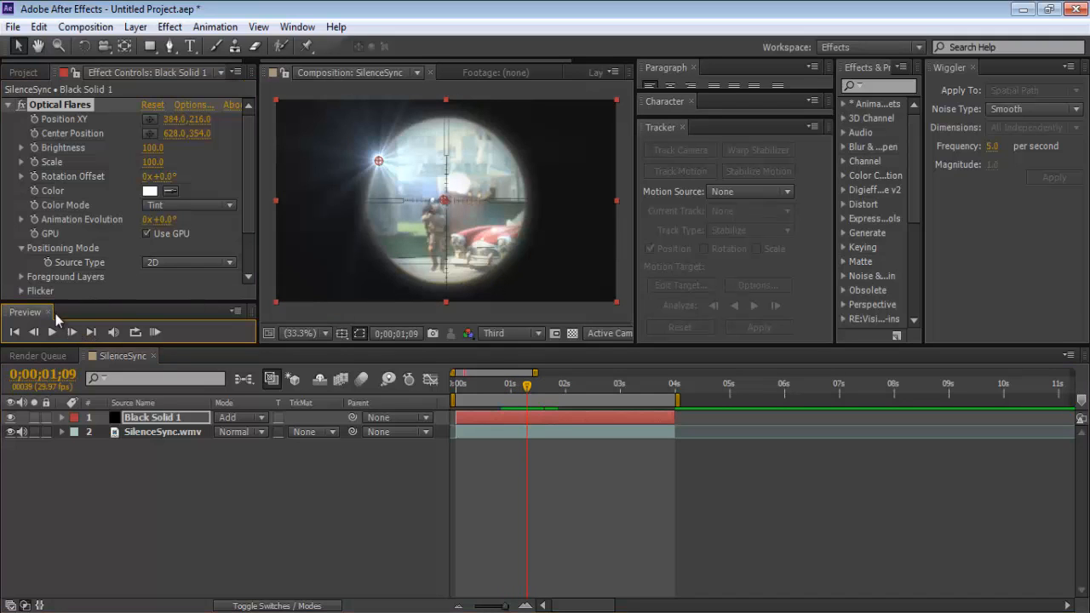
click(71, 332)
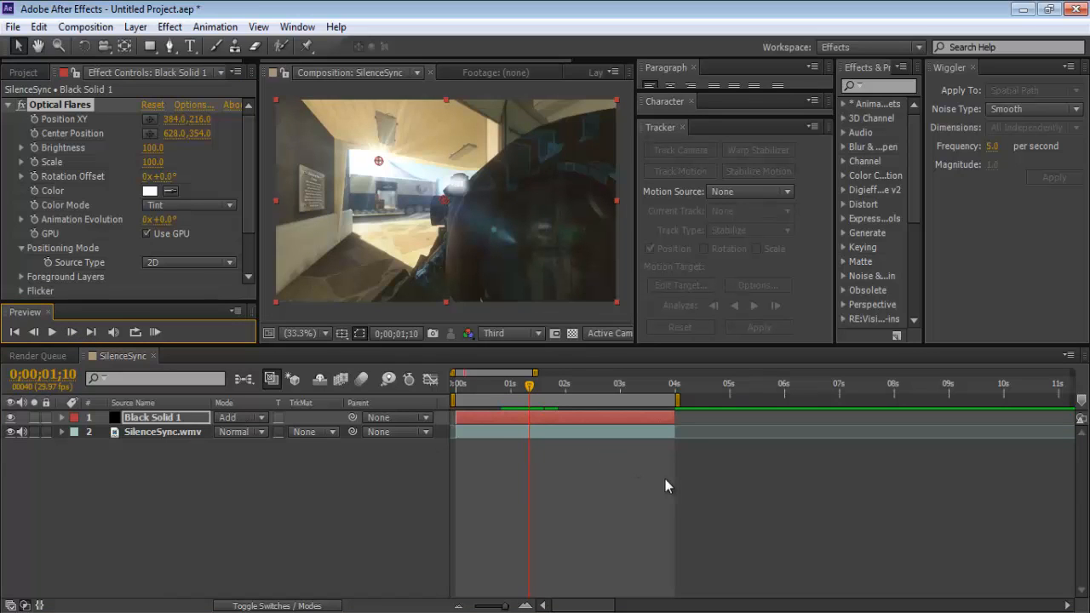
key(alt+bracketleft)
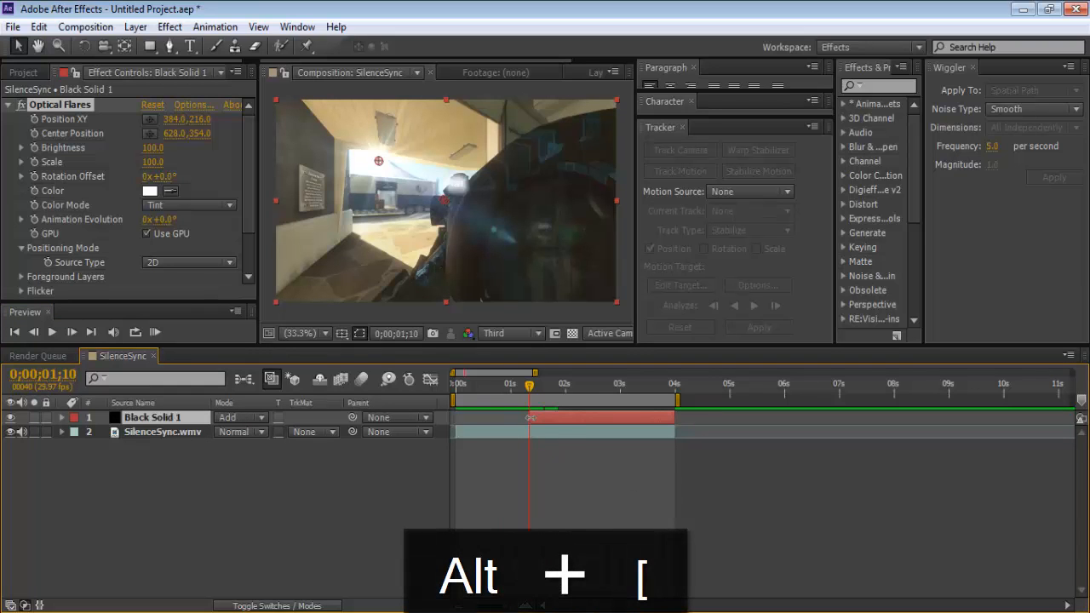
click(565, 417)
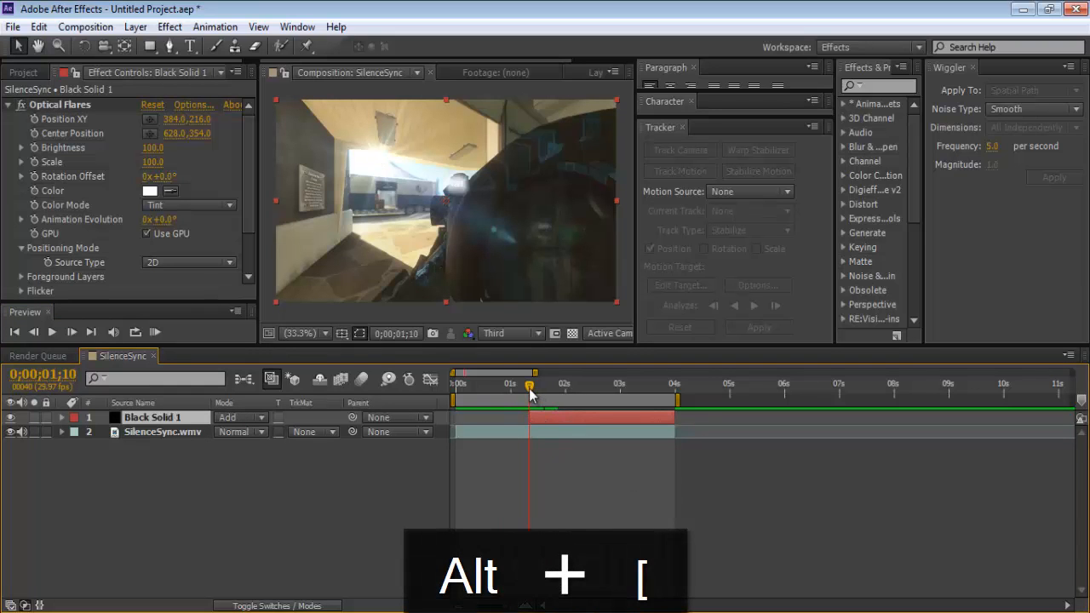
- Trim the end of the black solid to 0;00;02;18, the last frame before the shot changes
drag(529, 390, 599, 388)
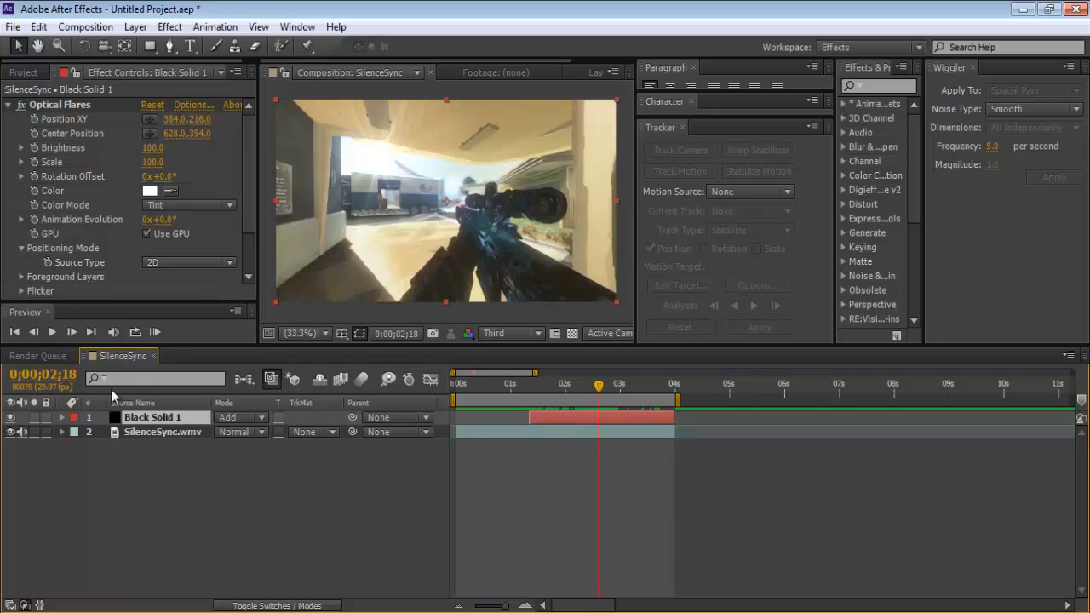
click(69, 338)
click(69, 338)
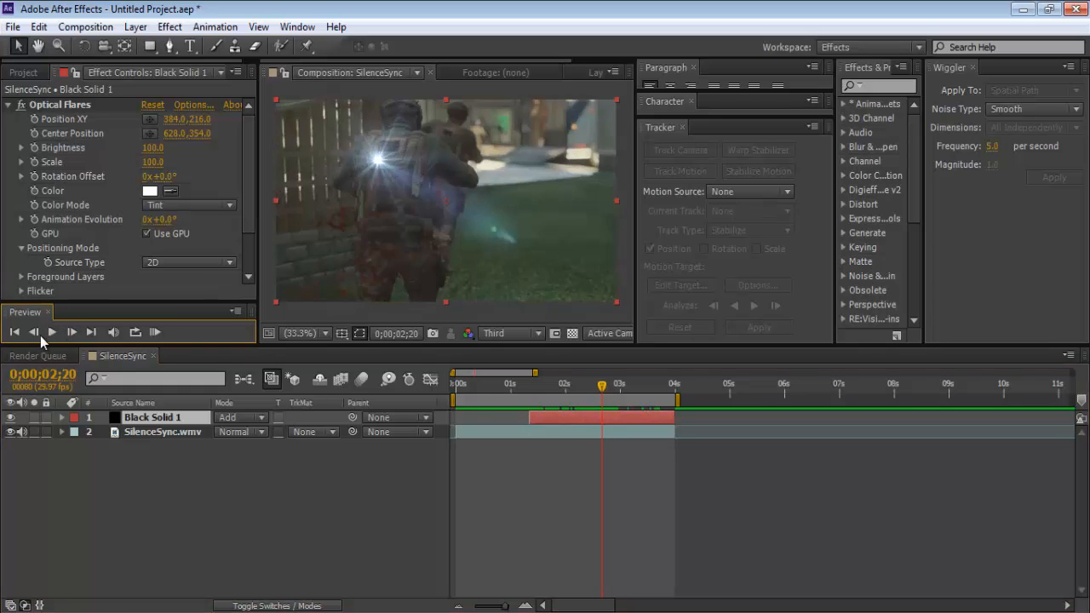
click(40, 335)
click(40, 335)
key(alt+bracketright)
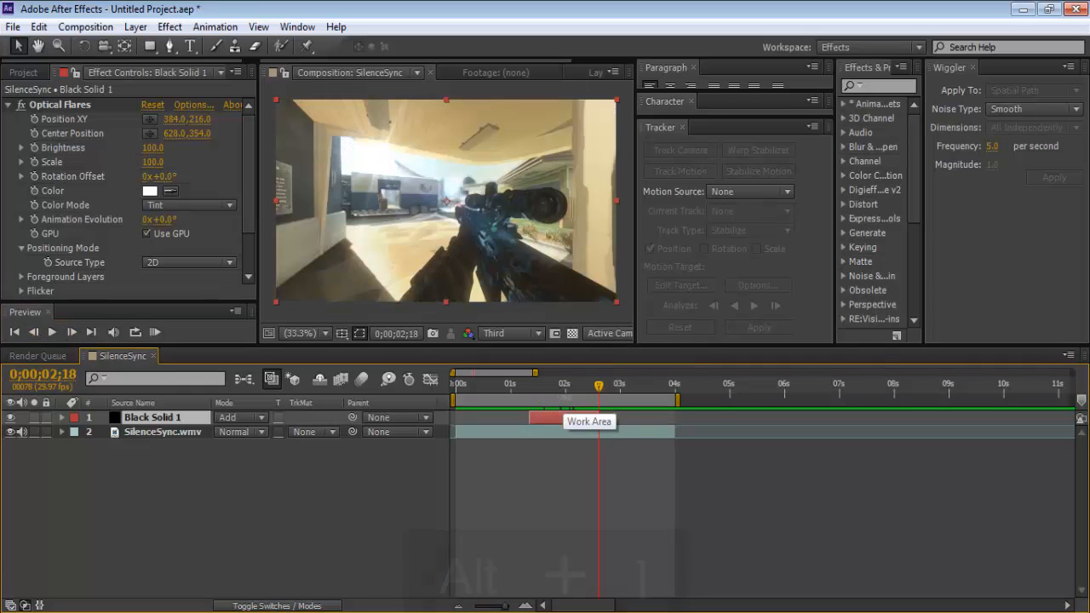
- Start keyframing the Optical Flares Position XY at the solid's first frame, 0;00;01;10, and move the flare to about 399, 234
key(i)
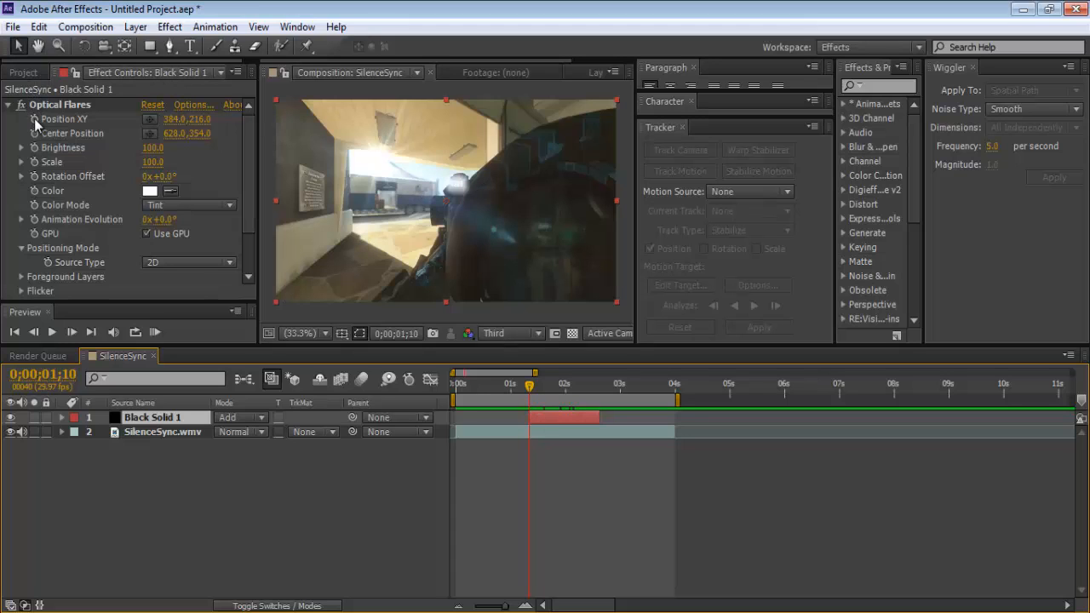
click(64, 105)
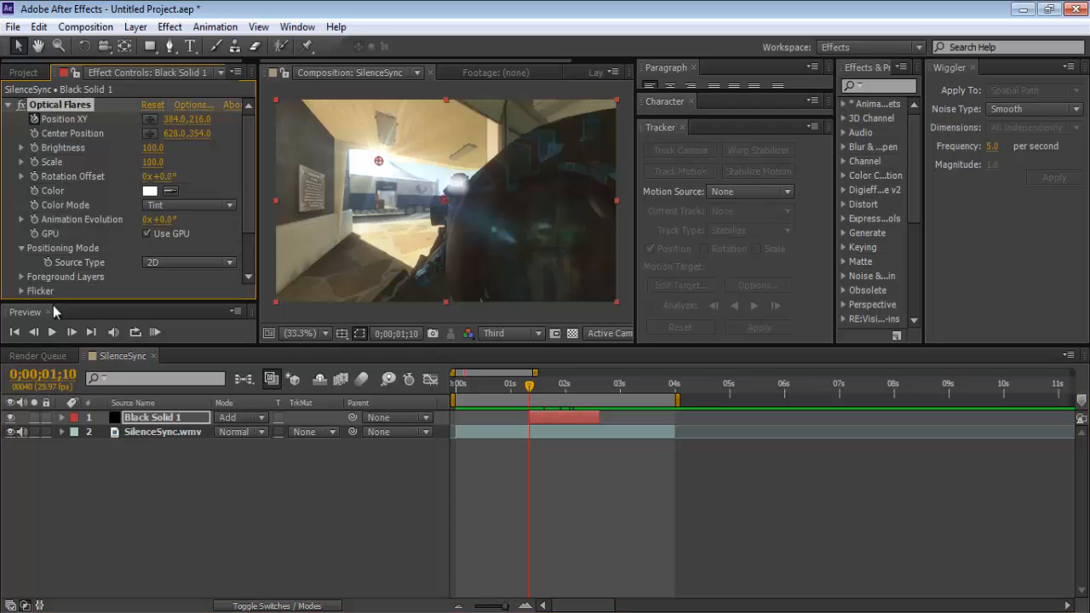
click(61, 417)
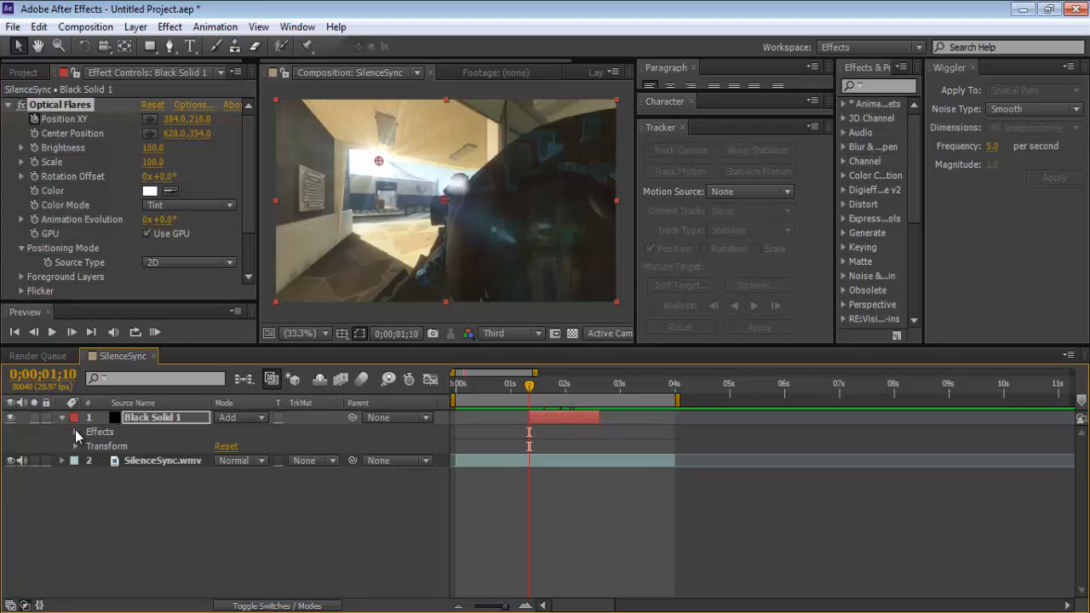
click(75, 431)
click(90, 446)
scroll(92, 444, down, 1)
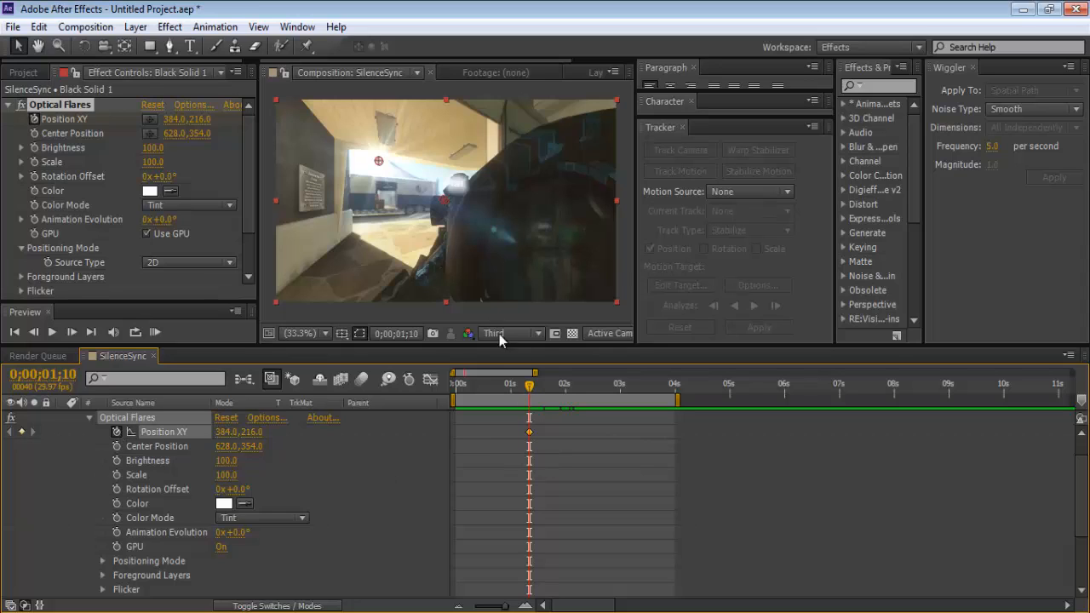
drag(378, 160, 383, 168)
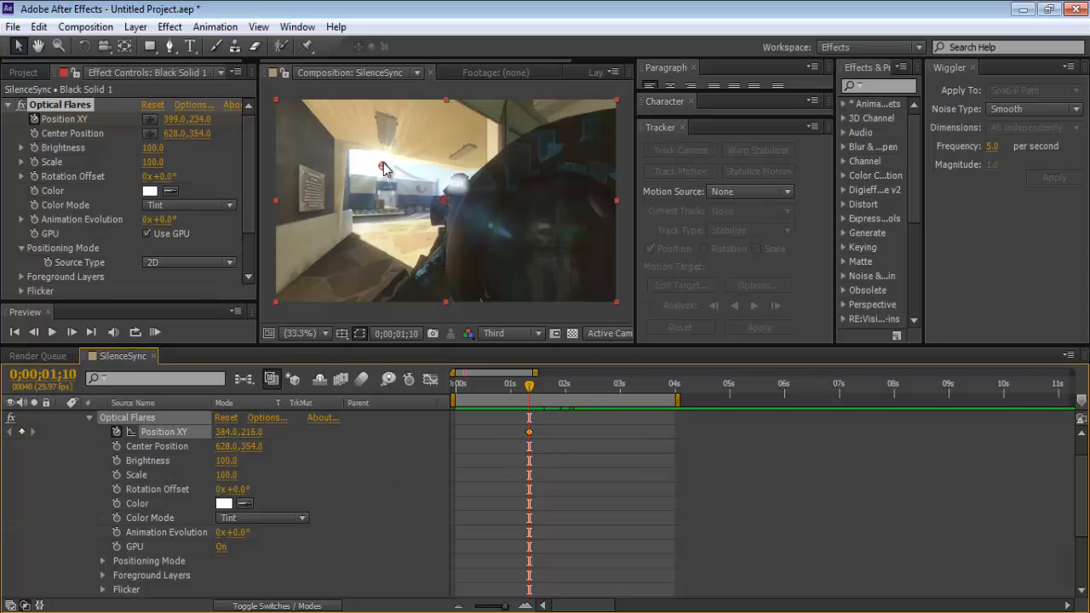
- Keyframe the flare's Position XY to about 420, 234 at 0;00;01;28 and about 426, 225 at 0;00;02;18
click(534, 389)
drag(534, 389, 562, 388)
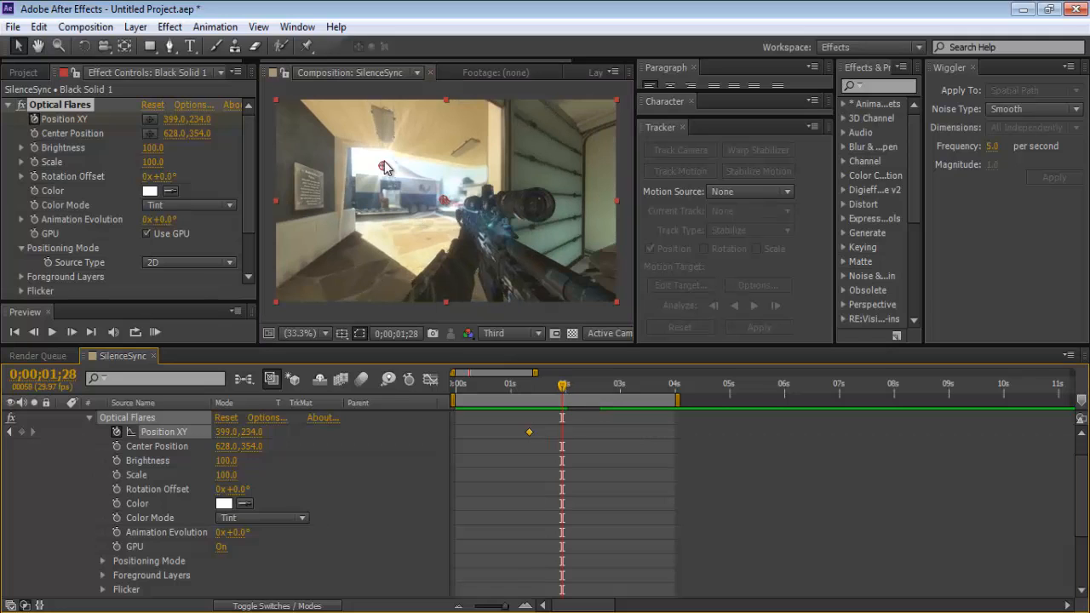
drag(382, 165, 388, 165)
drag(562, 388, 598, 388)
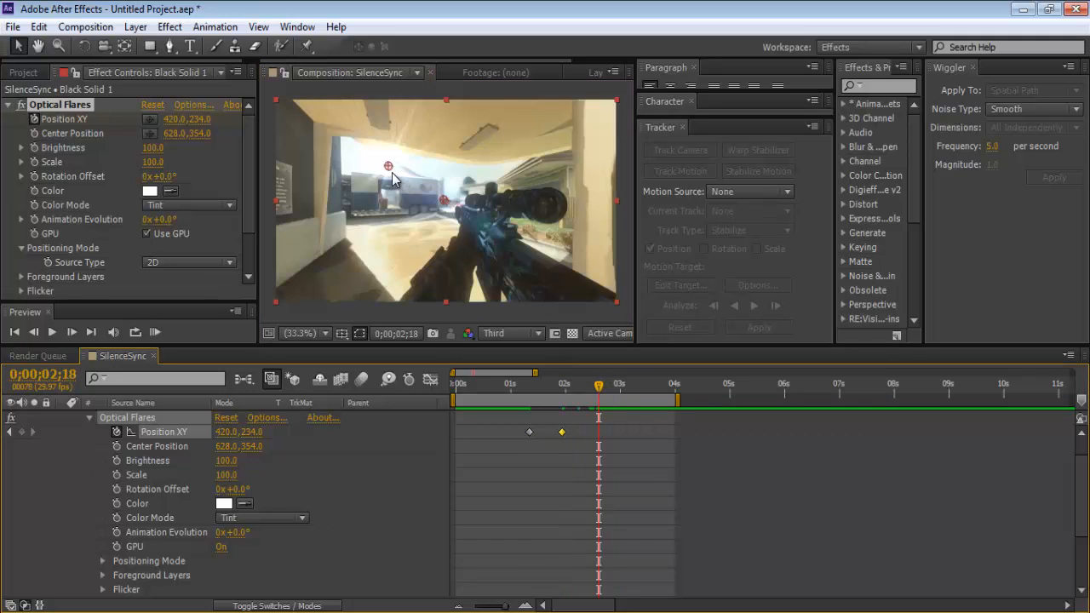
drag(390, 170, 391, 169)
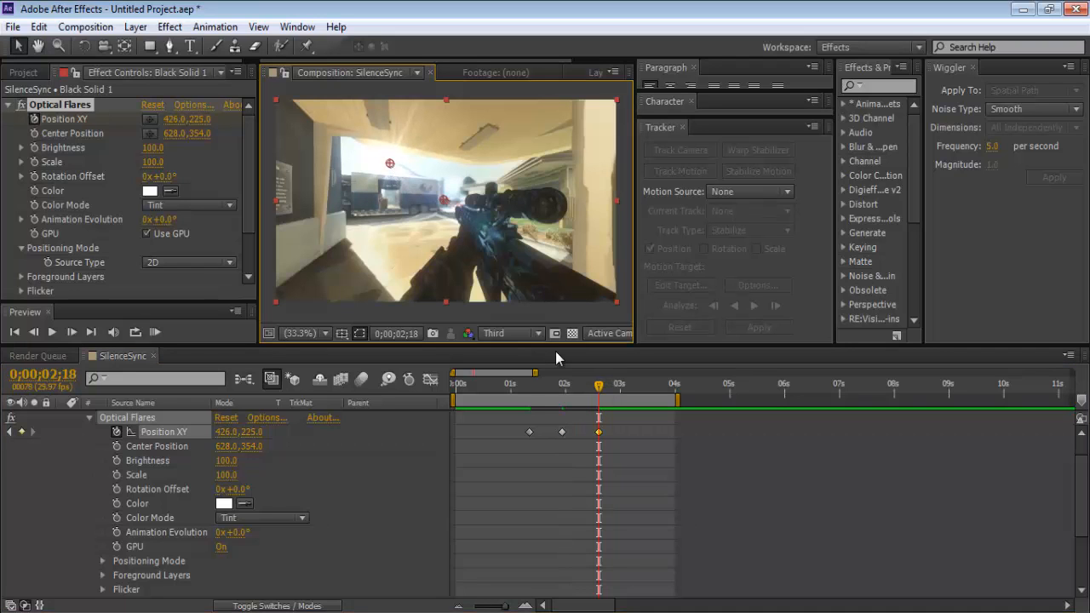
- Set the Optical Flares Brightness to 50 and start keyframing it at 0;00;01;10
drag(596, 390, 549, 399)
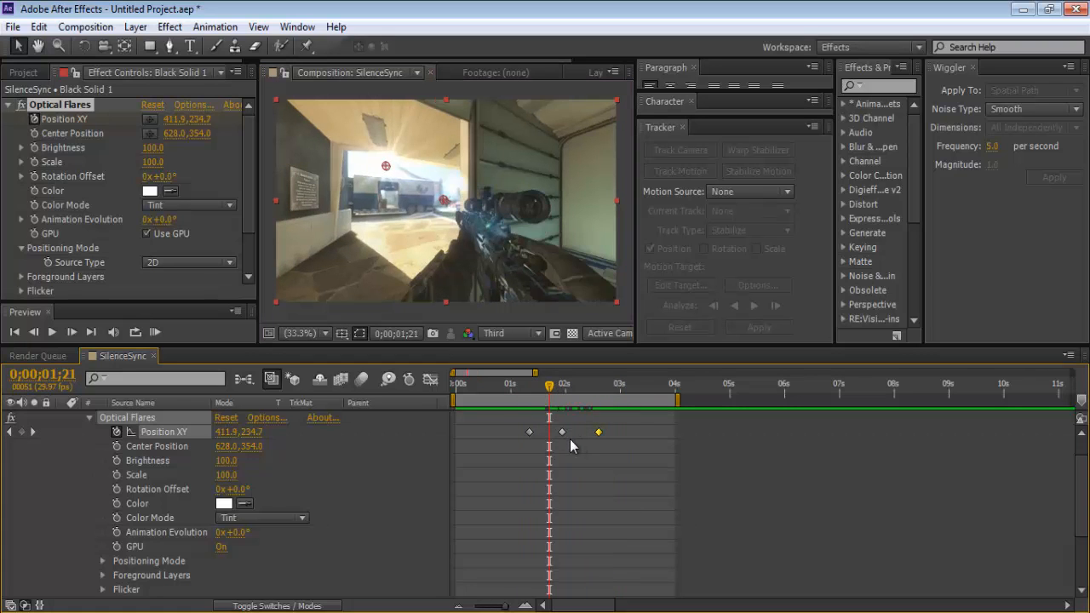
click(562, 432)
key(j)
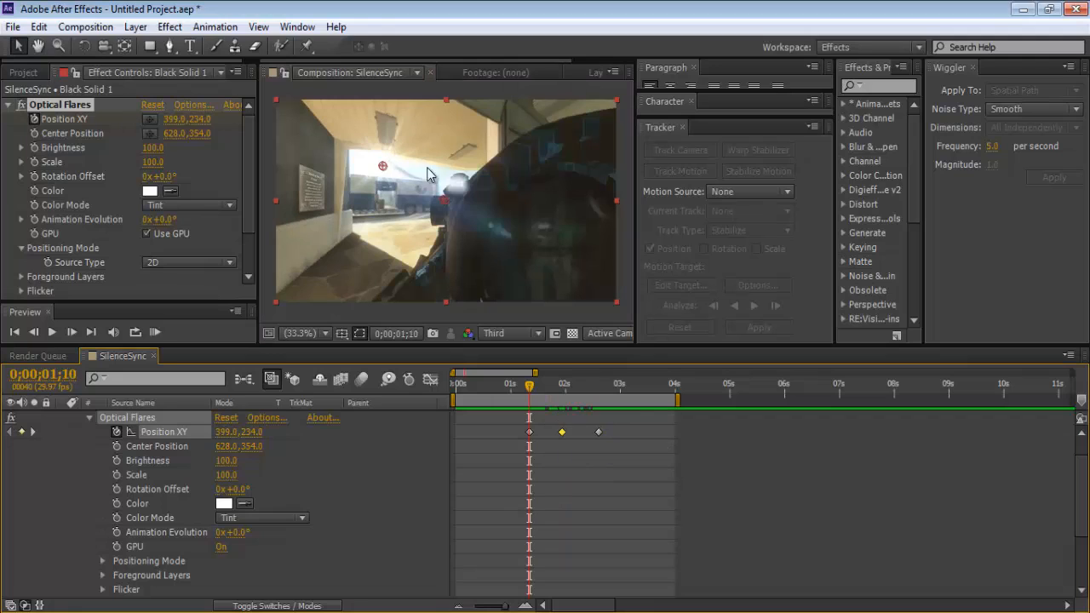
click(541, 438)
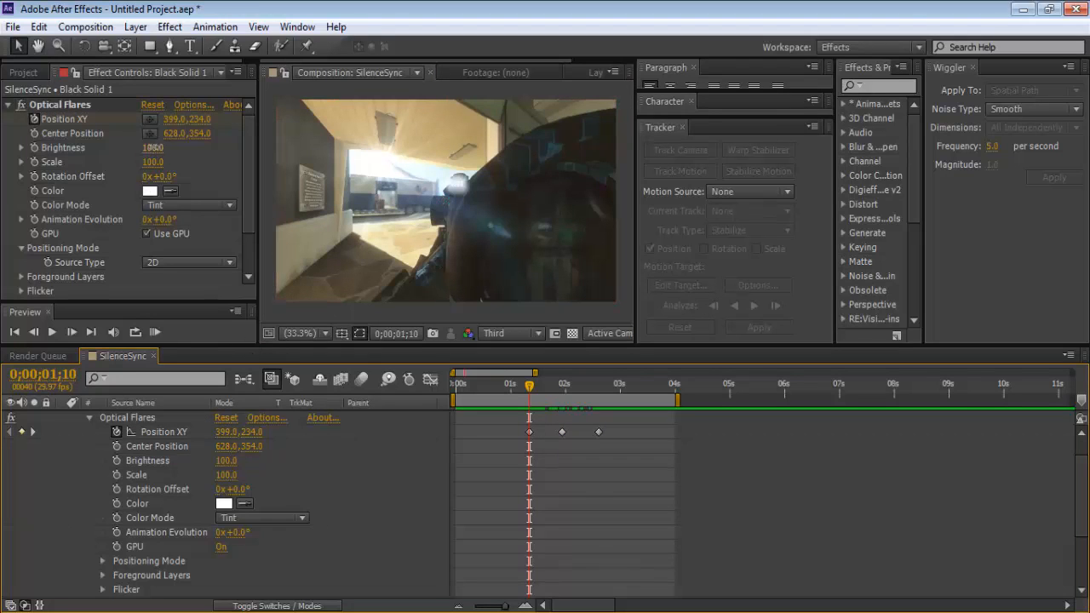
drag(155, 148, 98, 152)
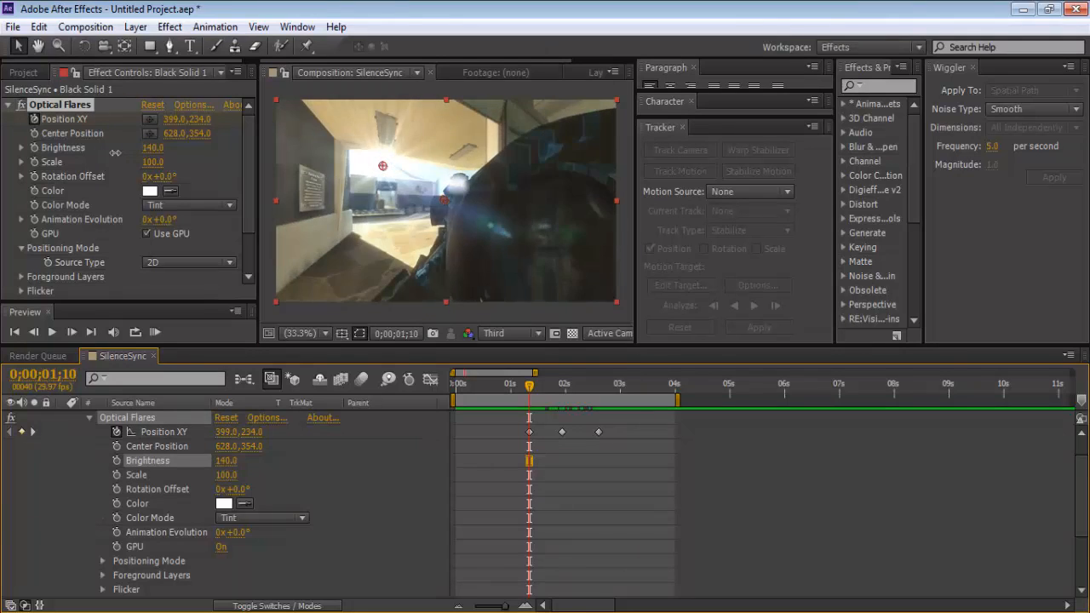
click(156, 149)
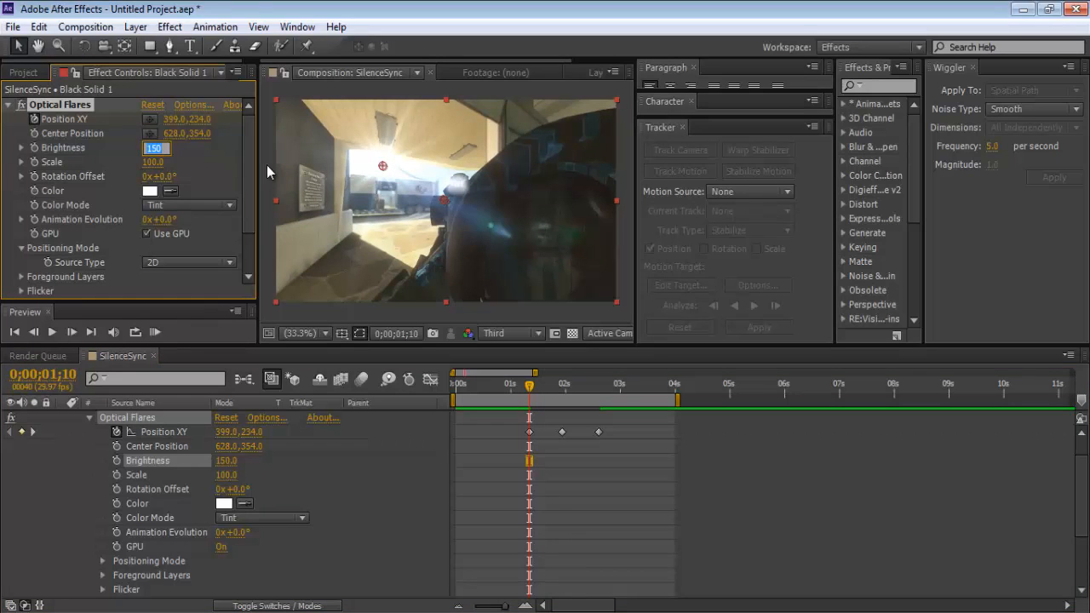
text(50)
key(Return)
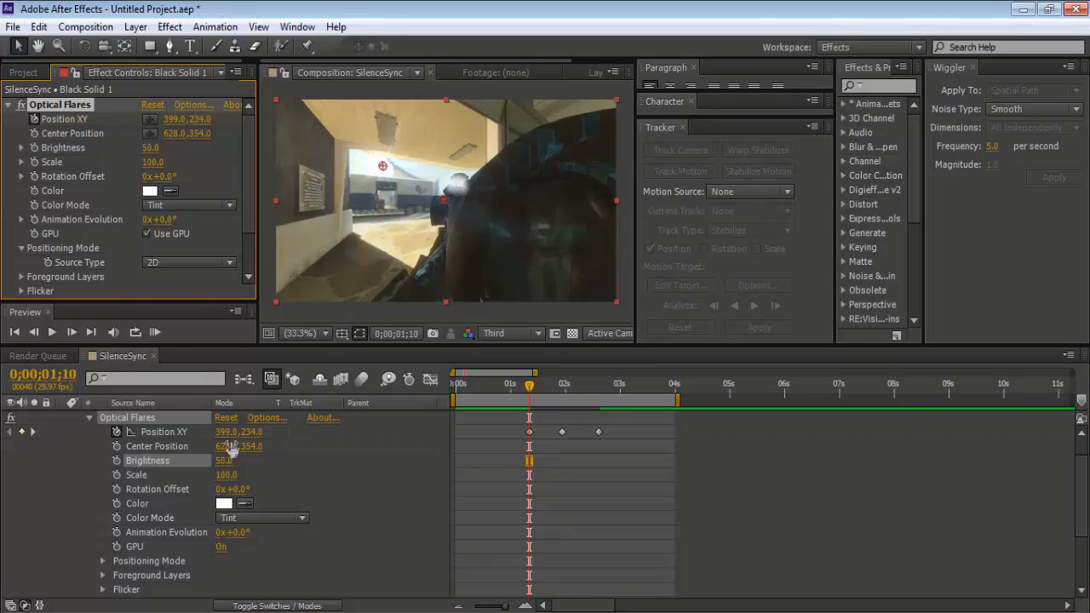
click(117, 461)
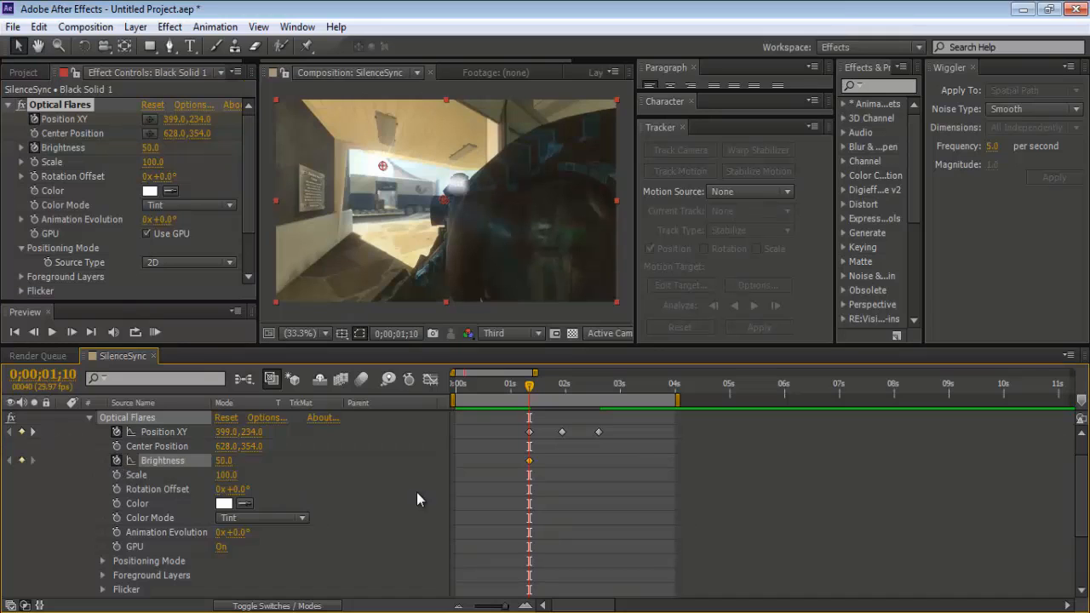
- Add a Brightness keyframe of 200 for the flare at 0;00;01;13
drag(530, 388, 536, 392)
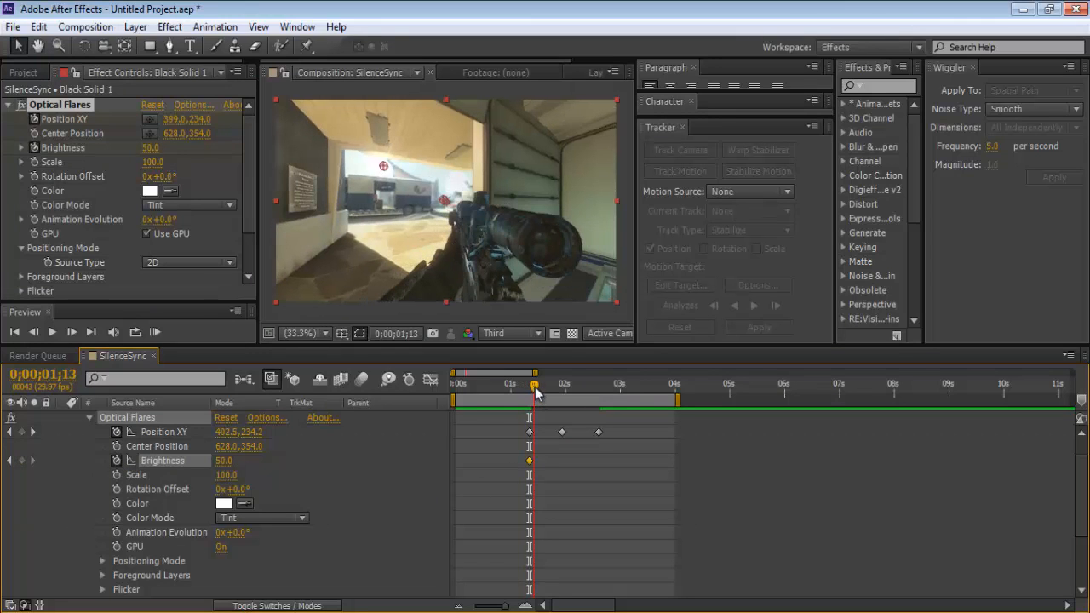
click(525, 605)
click(525, 605)
click(525, 605)
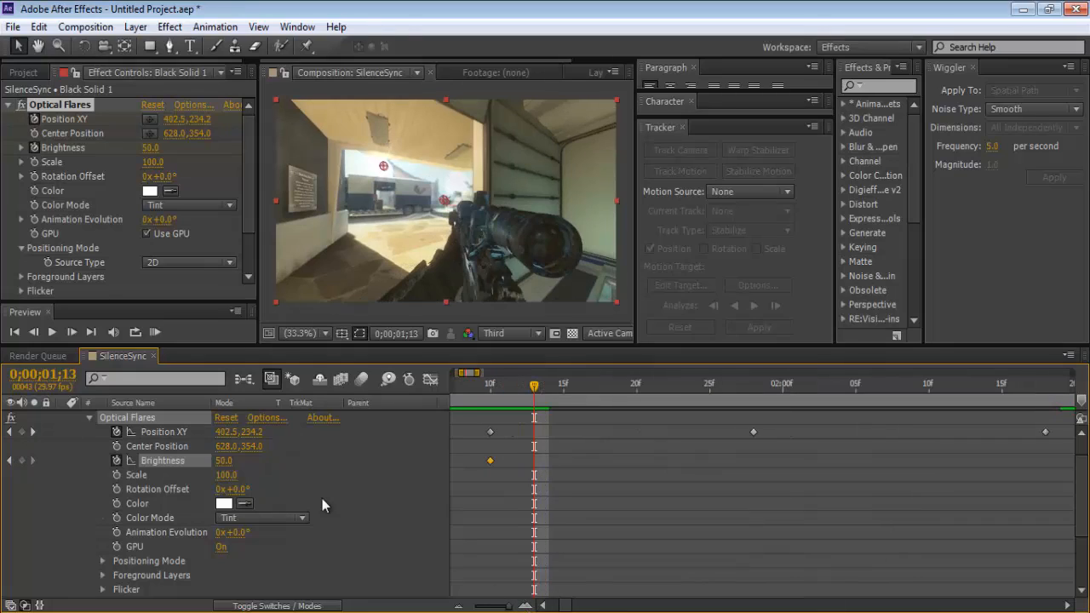
click(232, 462)
text(150)
key(Return)
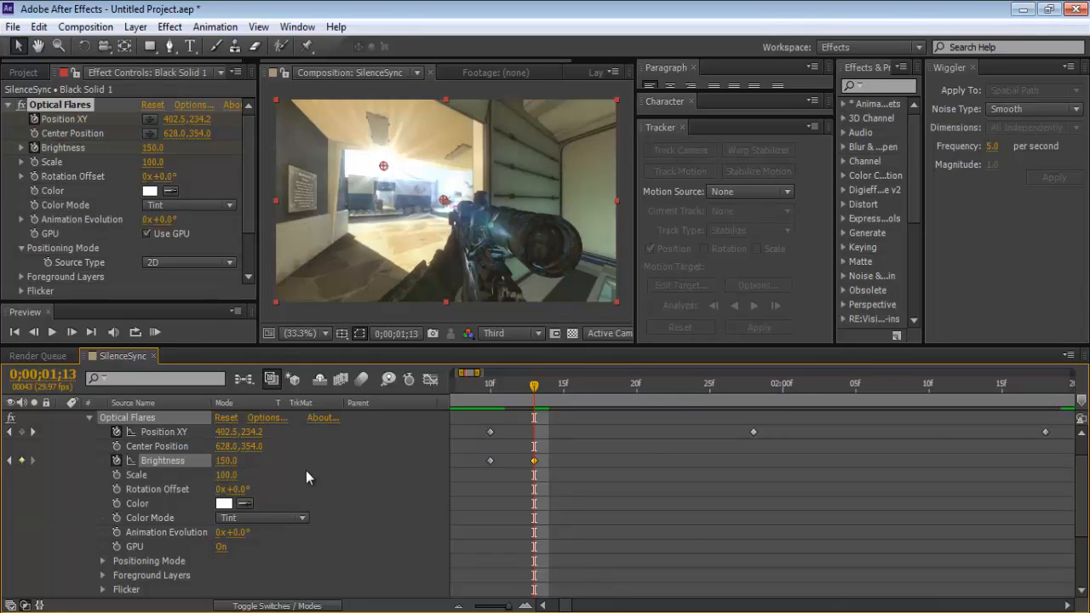
drag(228, 462, 270, 462)
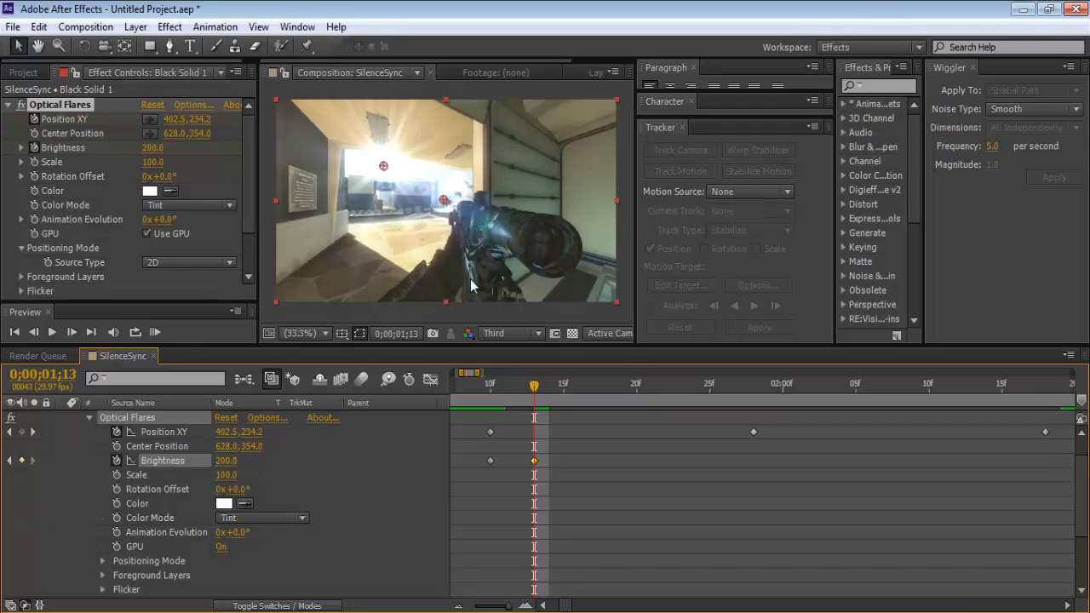
- Add a Brightness keyframe of 100 at the last Position XY keyframe, 0;00;02;18
drag(534, 391, 1046, 428)
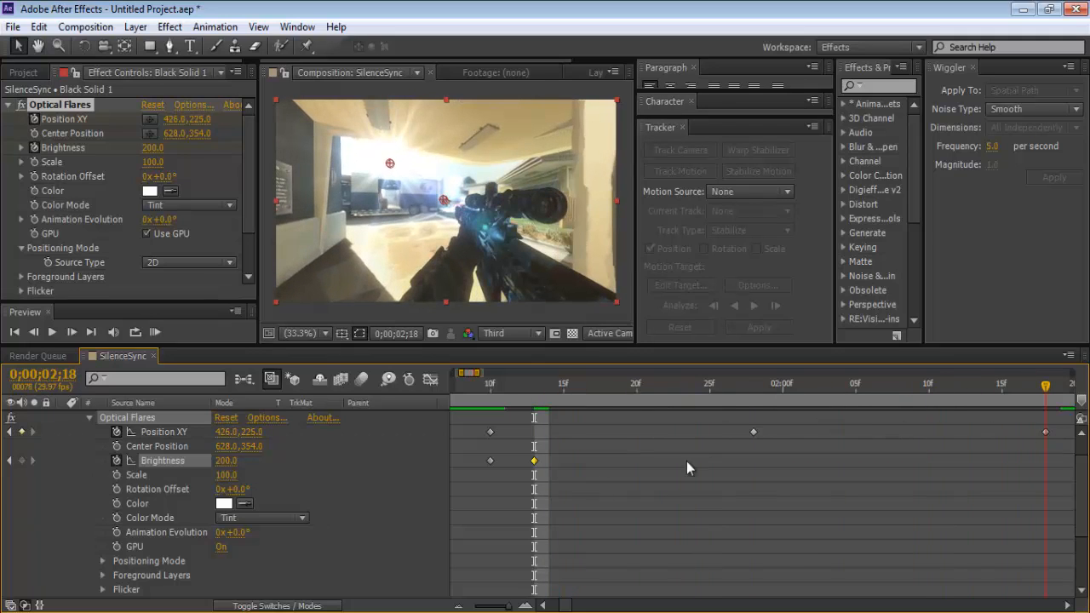
click(226, 460)
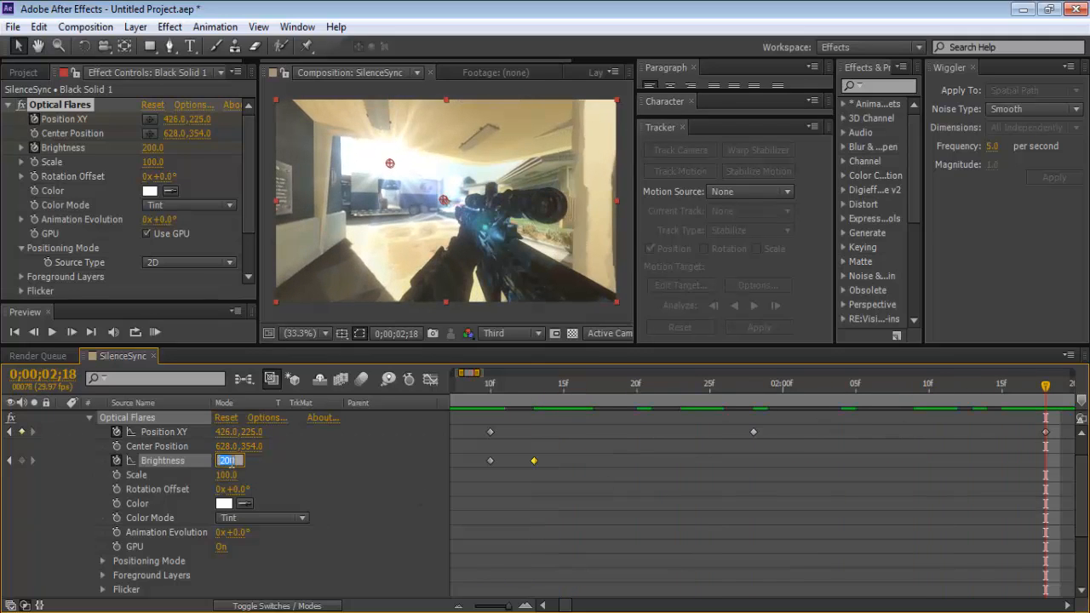
text(100)
key(Return)
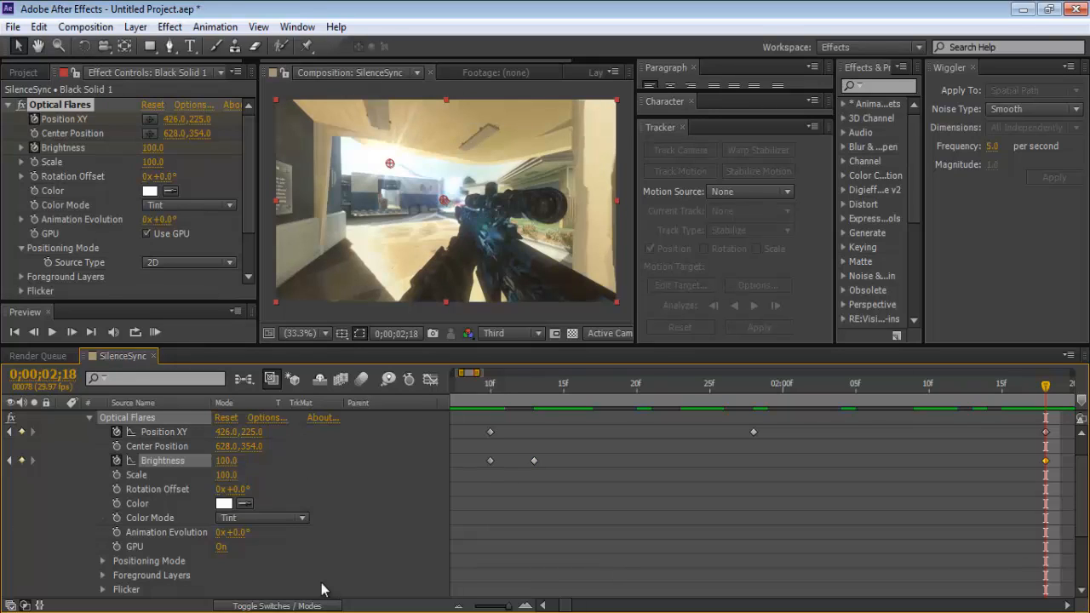
- Select the Position XY keyframes and play back the flare animation from 0;00;01;07
click(459, 607)
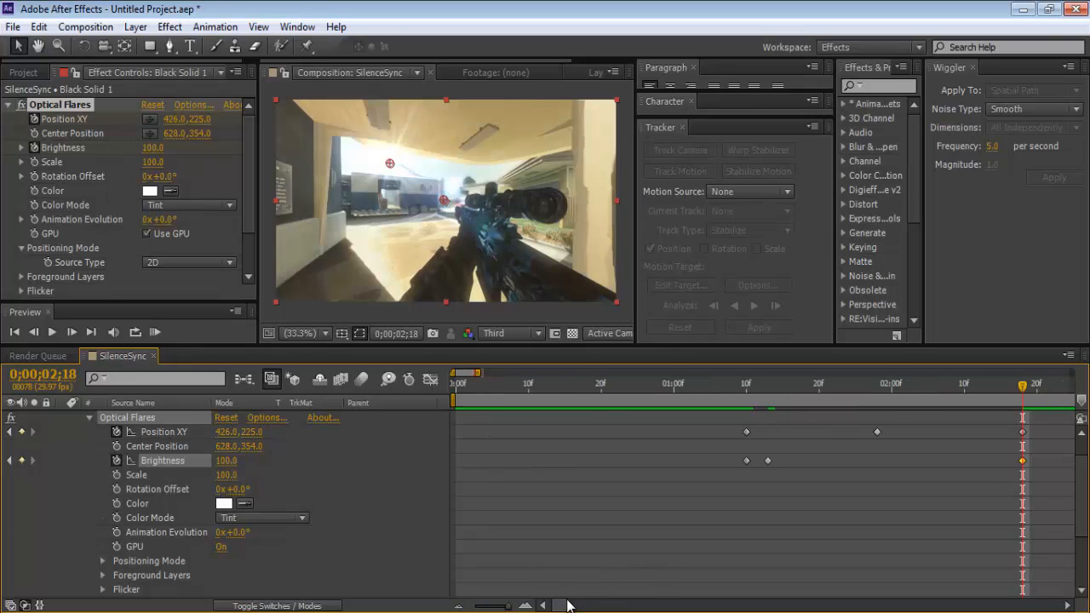
click(725, 389)
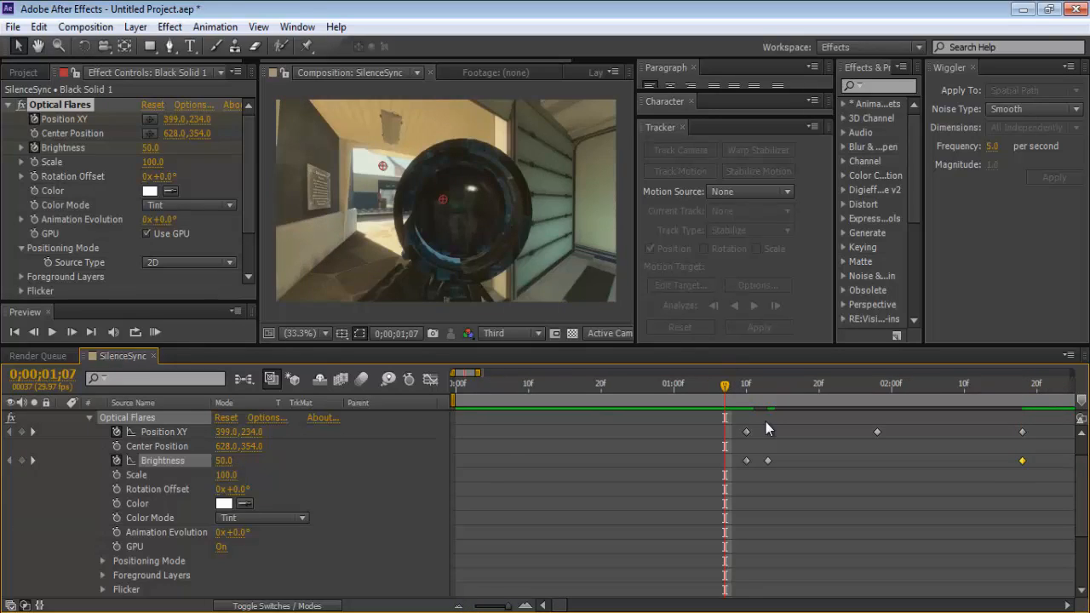
click(157, 432)
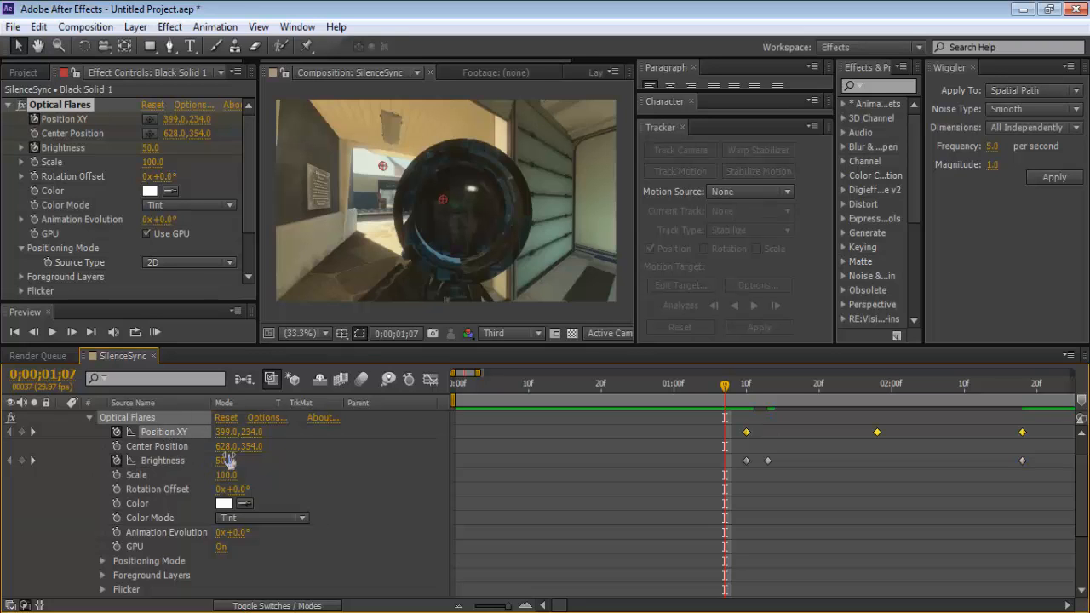
key(space)
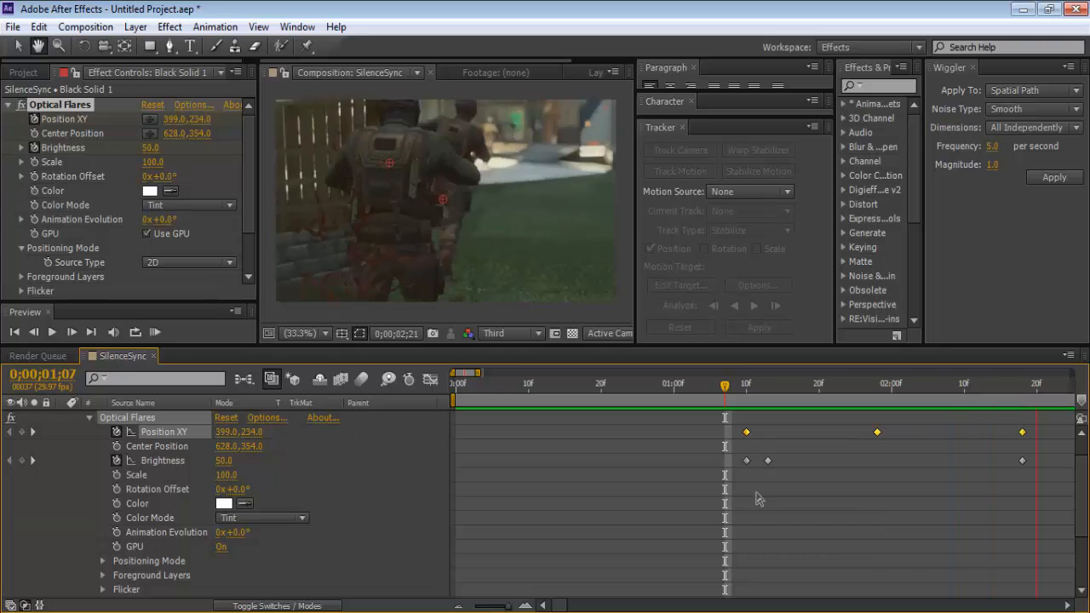
- Stop the playback and set the Optical Flares Flicker Speed to 70
key(space)
click(459, 606)
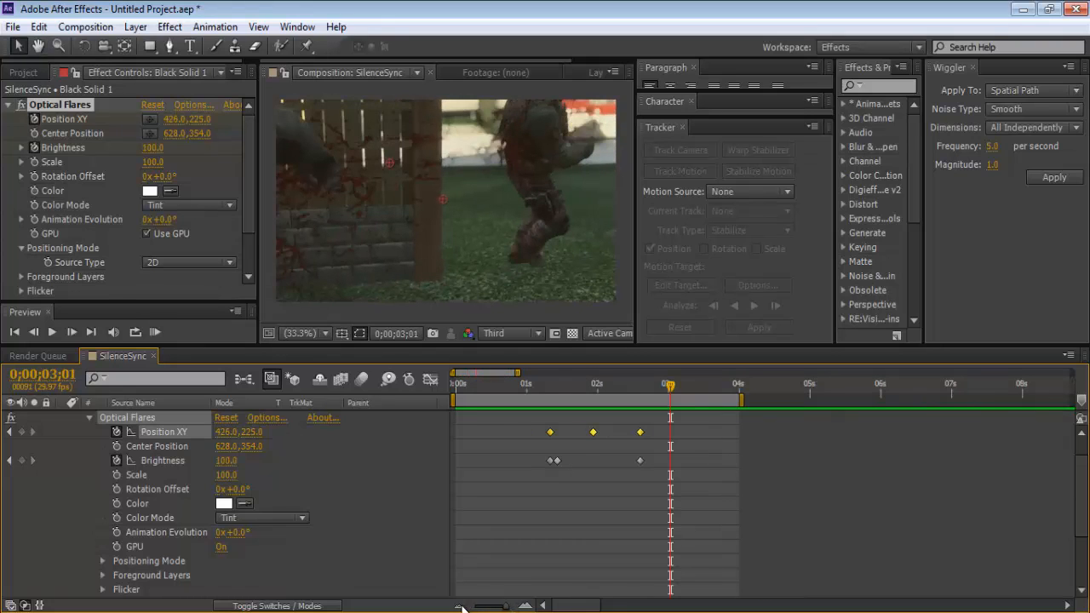
drag(535, 389, 569, 390)
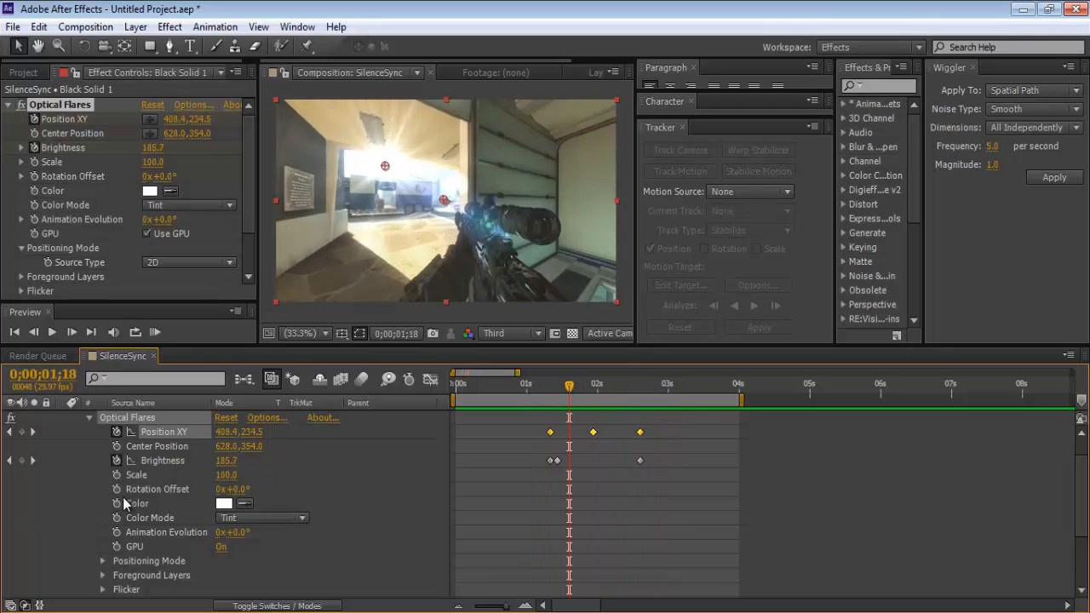
scroll(1083, 512, down, 3)
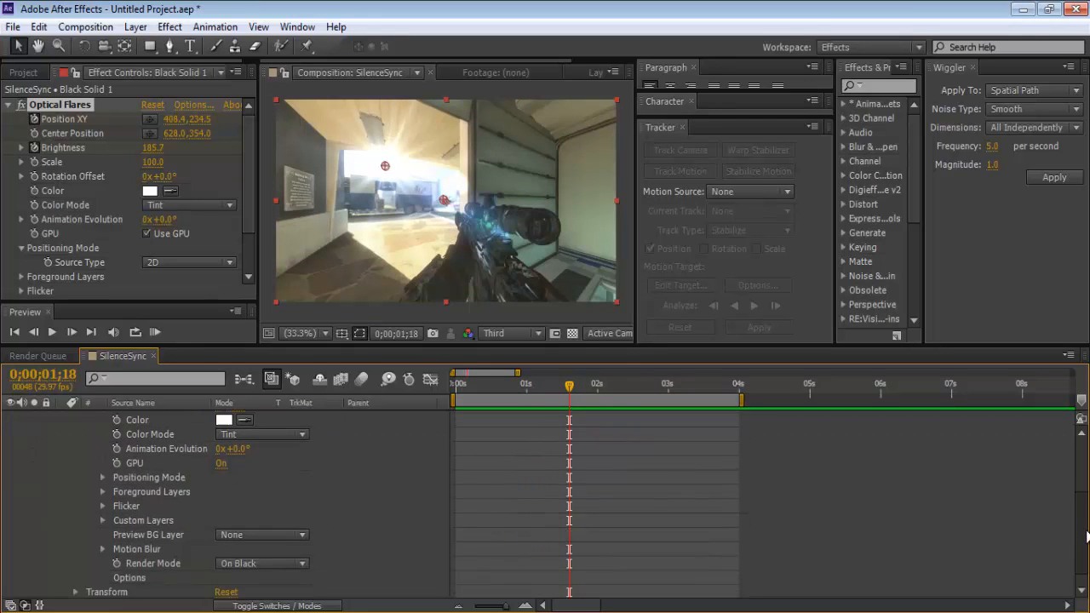
click(102, 506)
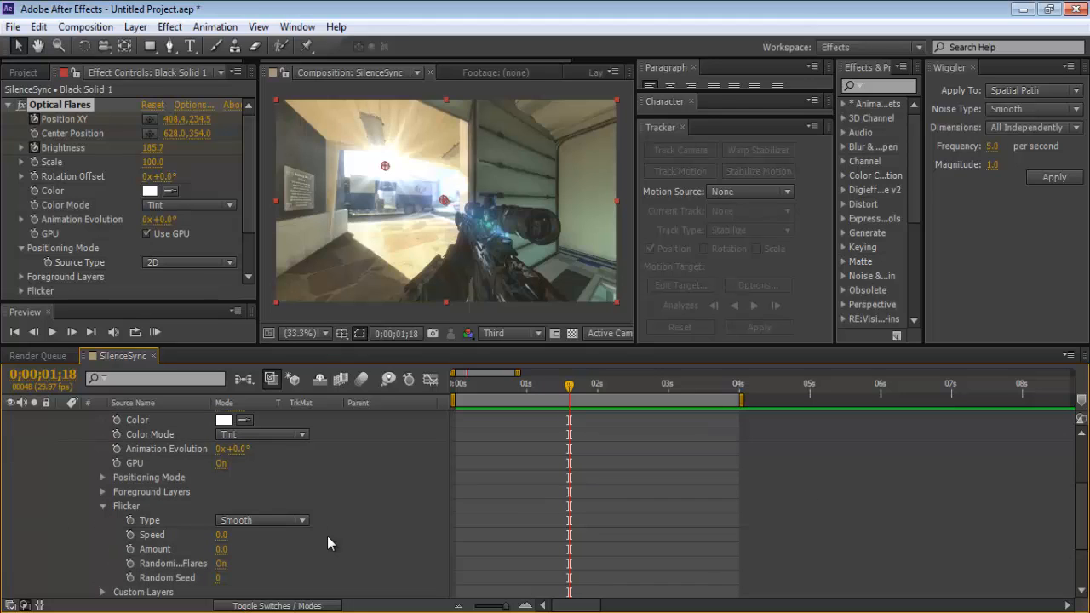
click(225, 532)
text(70)
key(Return)
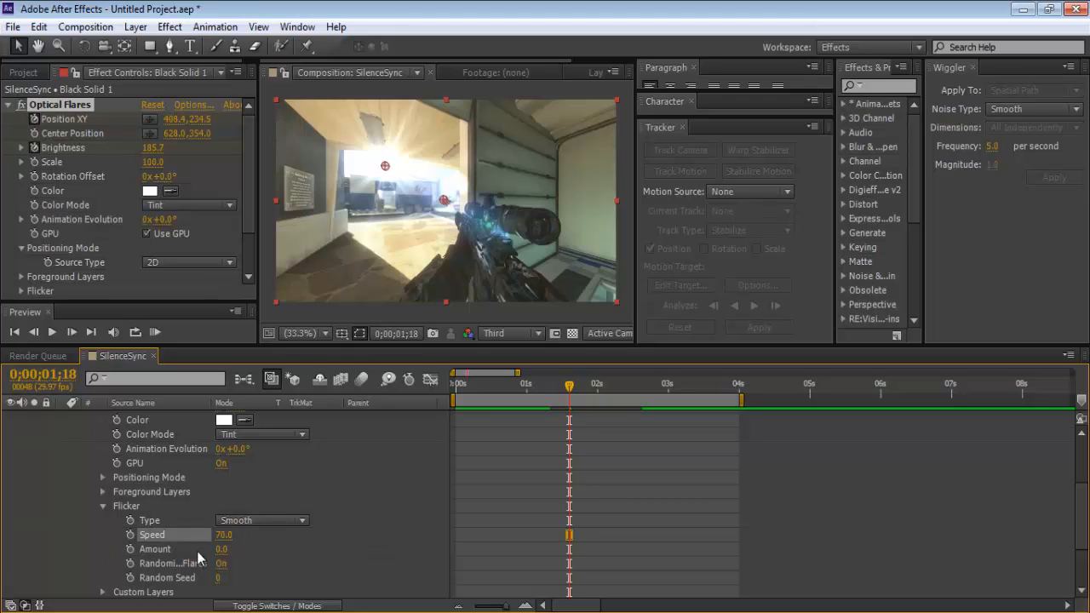
- Set the Flicker Amount to 50 and scrub back to 0;00;01;15 to preview the flicker
click(220, 549)
text(50)
key(Return)
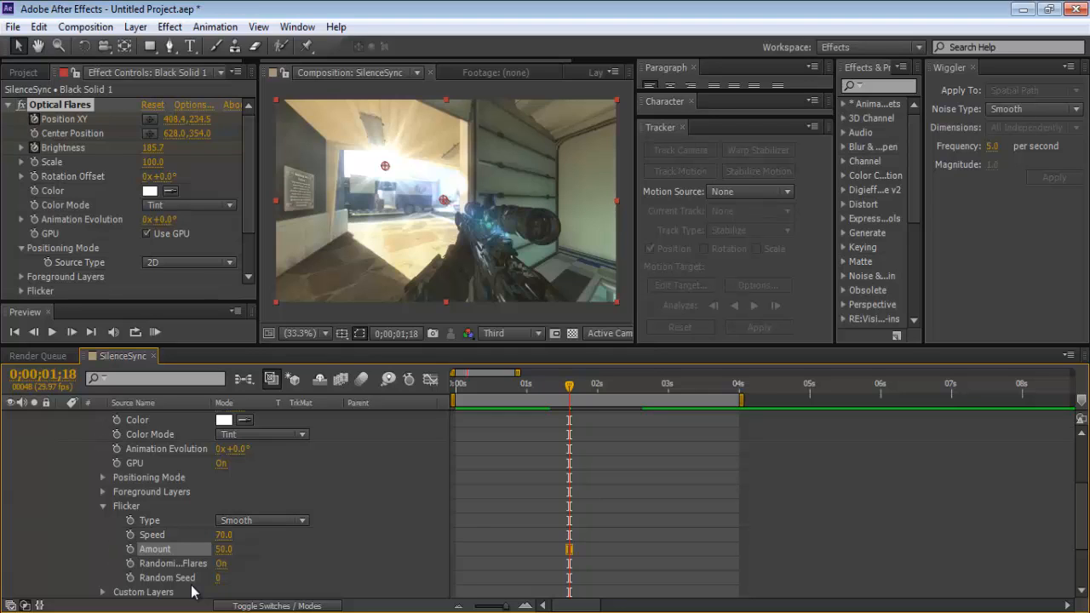
drag(572, 387, 569, 410)
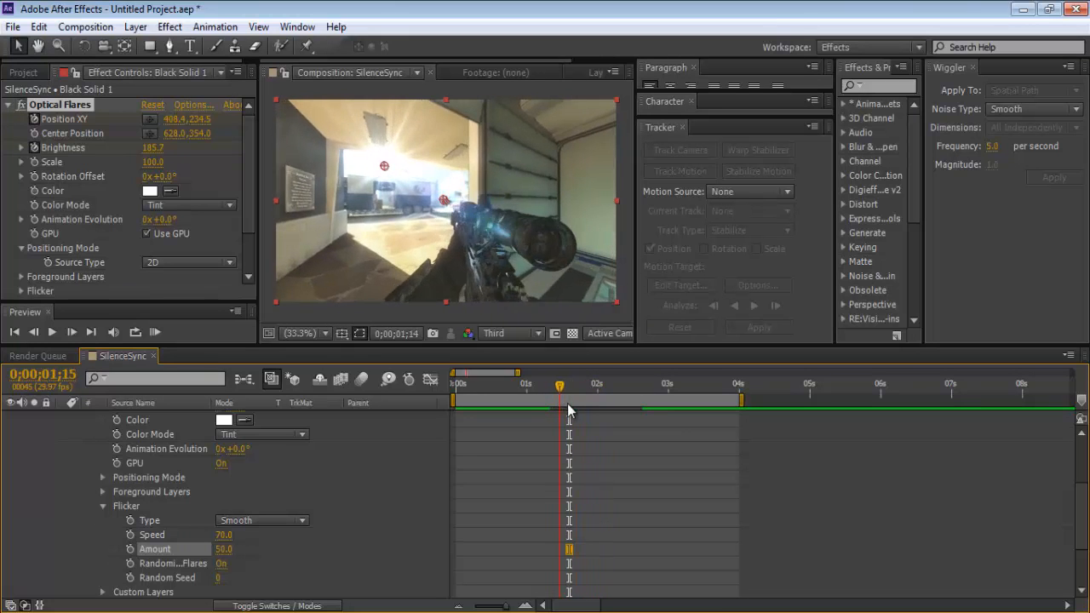
- Start keyframing the flare's Center Position at the first Position XY keyframe, 0;00;01;10
drag(1084, 518, 1083, 487)
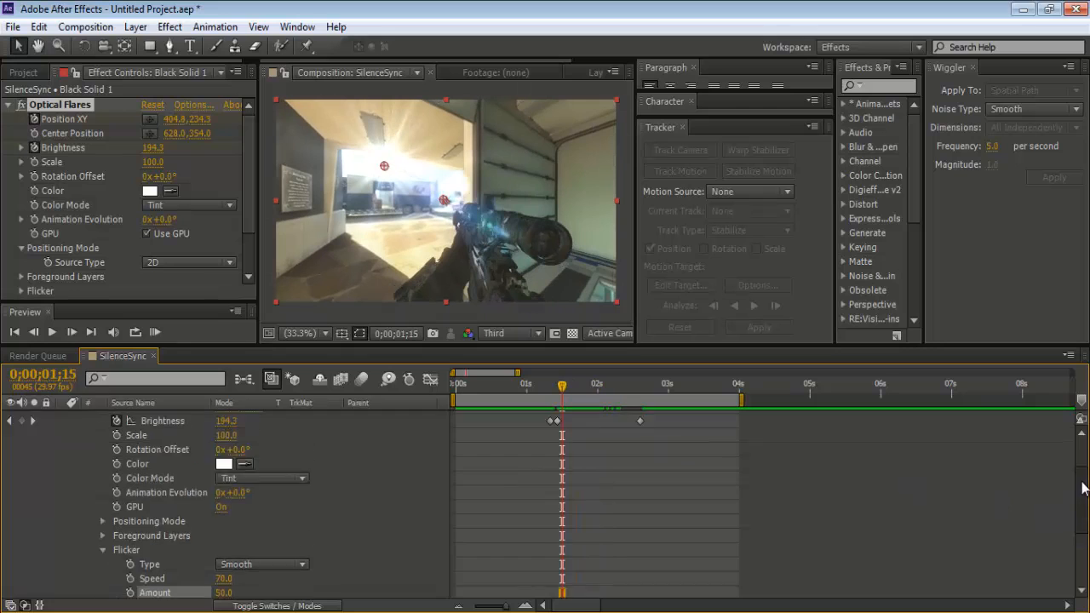
scroll(1083, 487, up, 3)
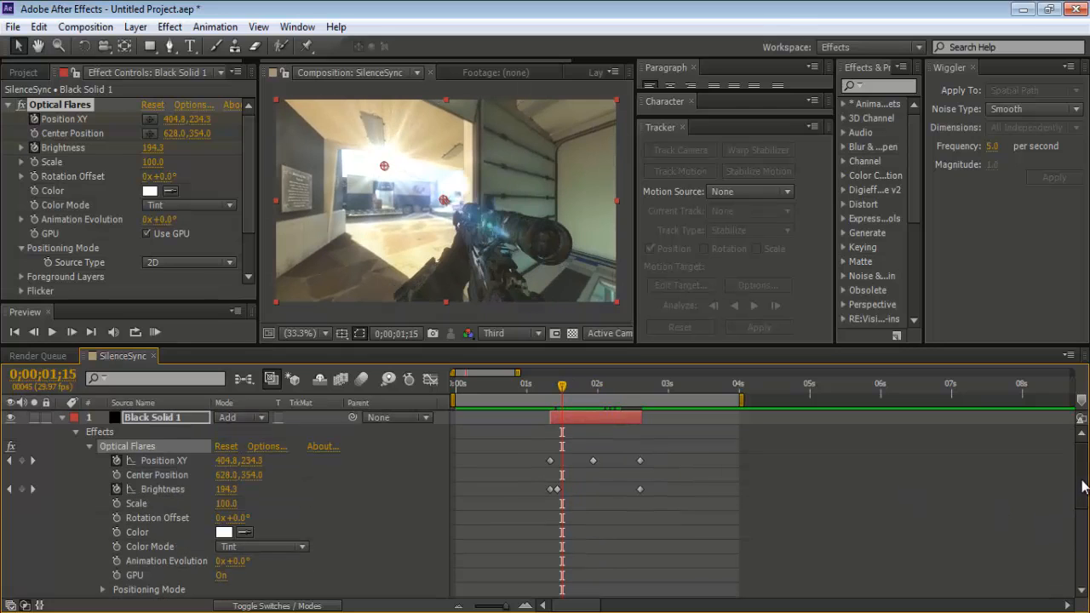
click(550, 461)
key(j)
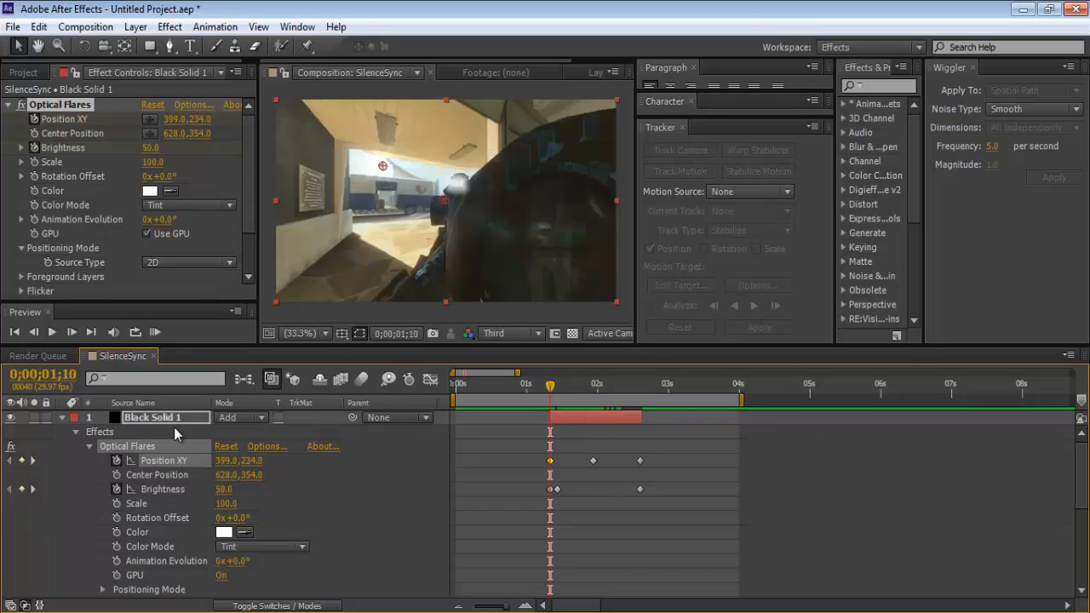
click(116, 474)
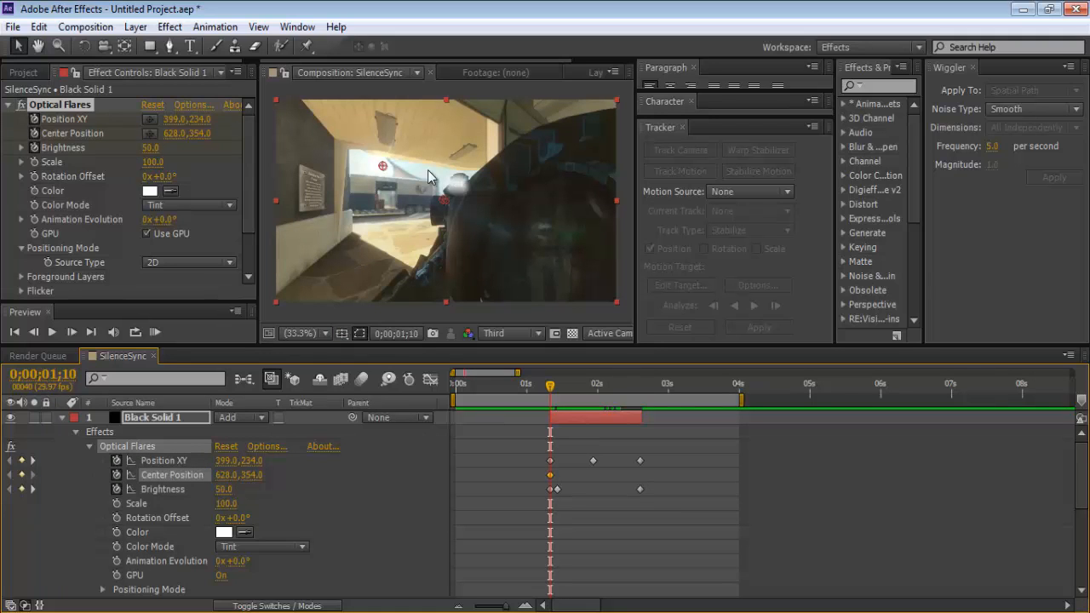
- Add a Center Position keyframe at 0;00;02;18 by moving the flare's center point down and right onto the gun
drag(550, 385, 641, 393)
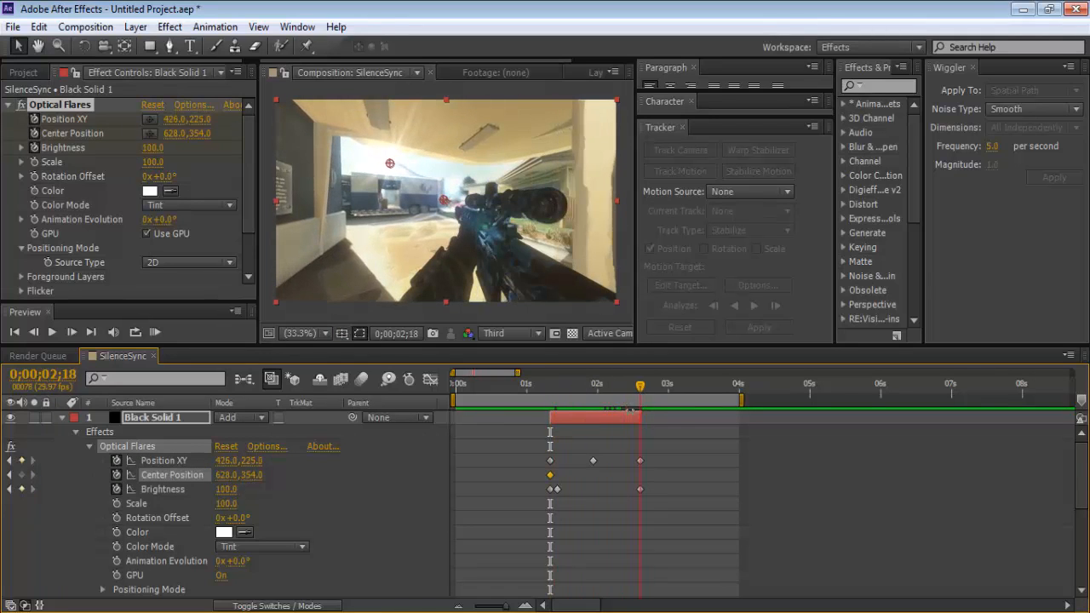
click(627, 418)
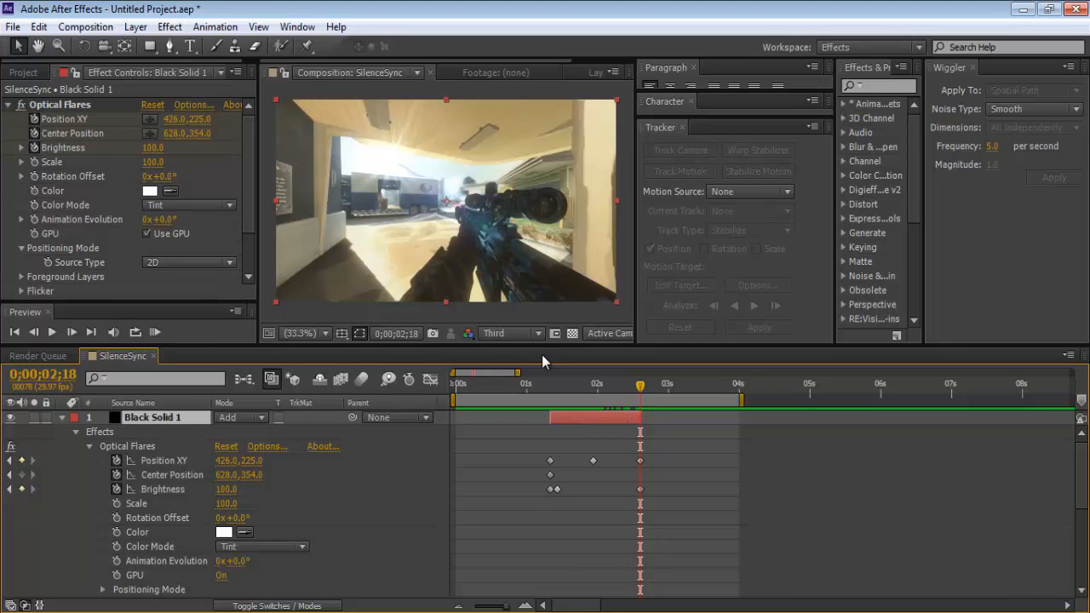
click(170, 478)
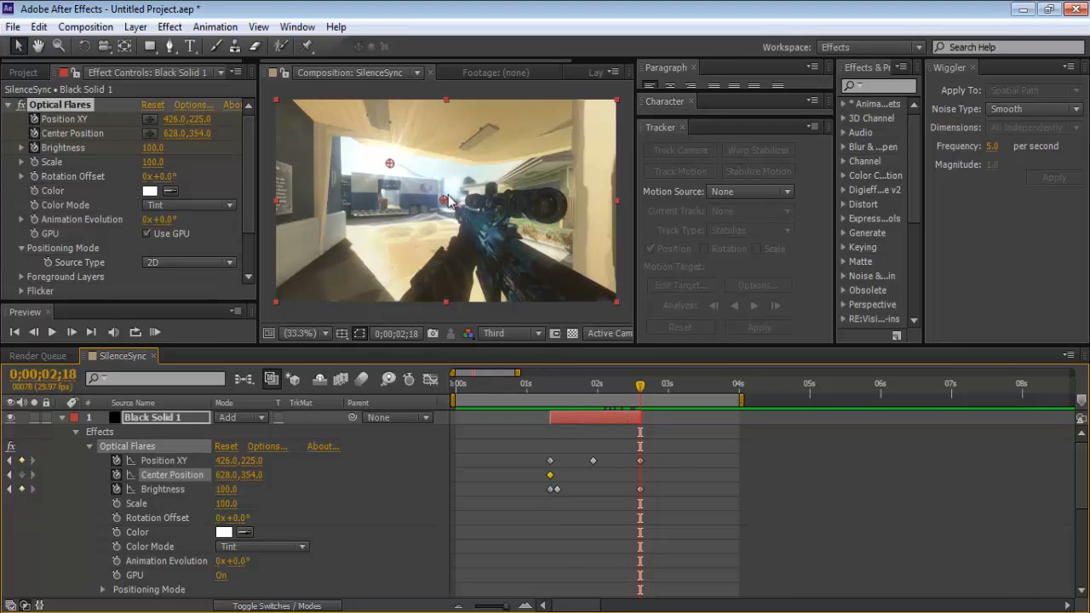
drag(447, 199, 483, 223)
- Play back the flare animation from 0;00;01;10 and check the frame at 0;00;01;21
click(550, 388)
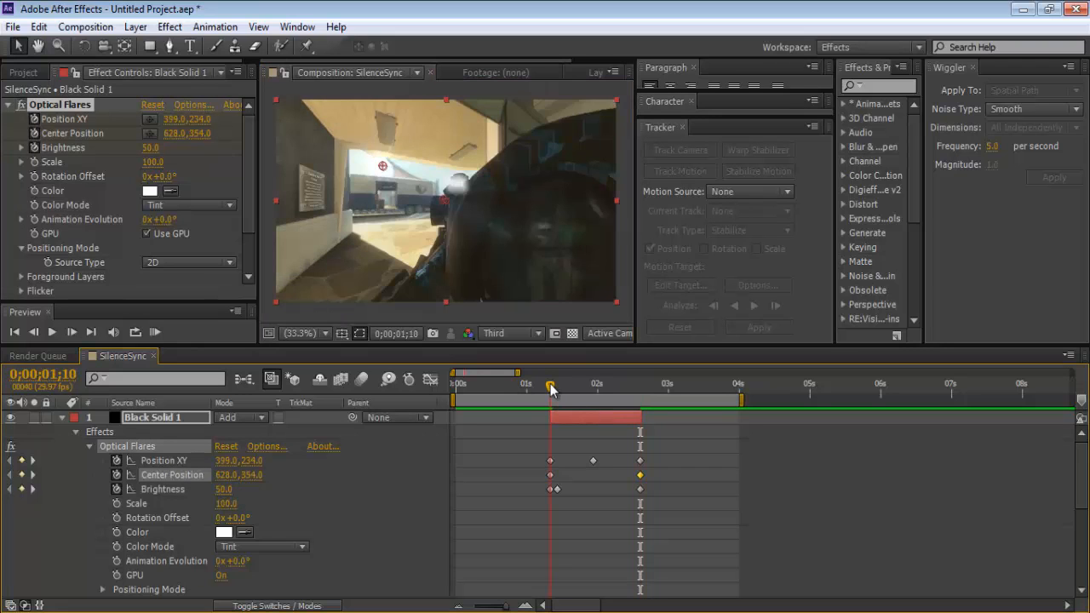
key(space)
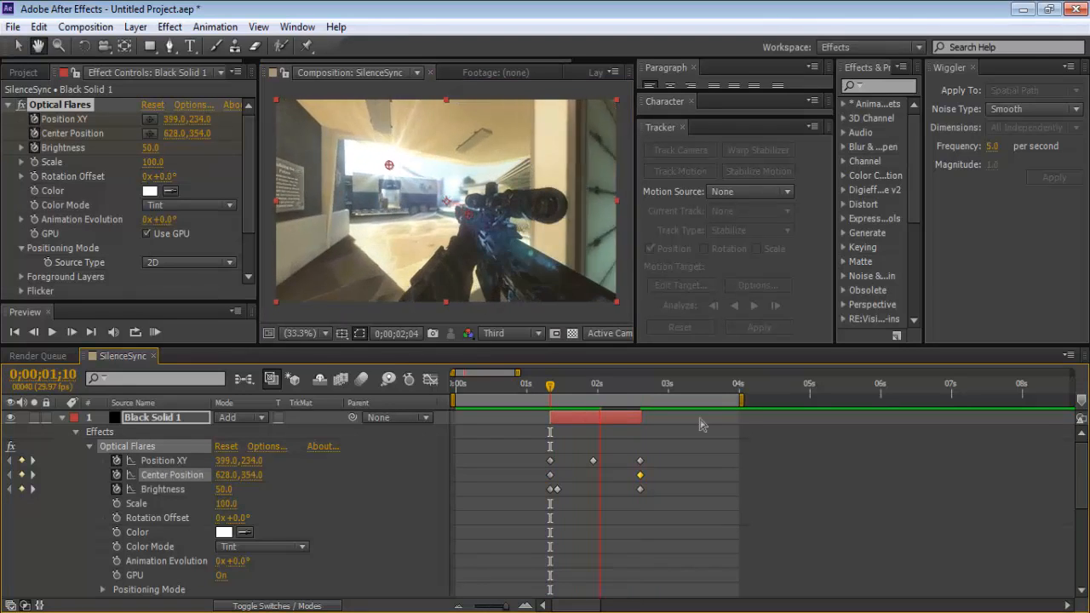
key(space)
drag(619, 388, 576, 396)
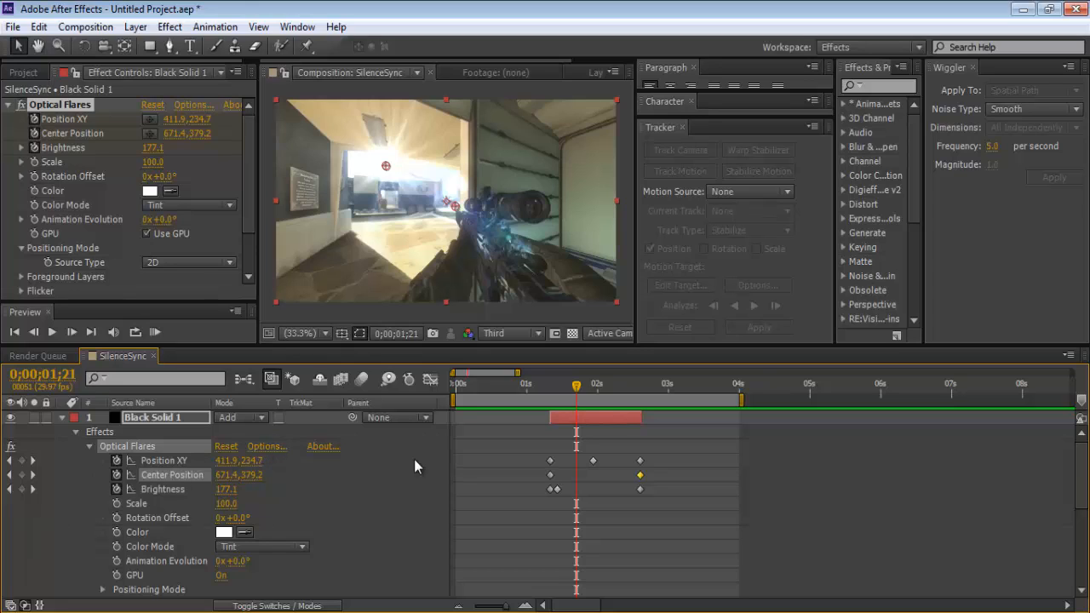
- Open the Optical Flares options and the Pro Presets #2 preset folder
click(264, 446)
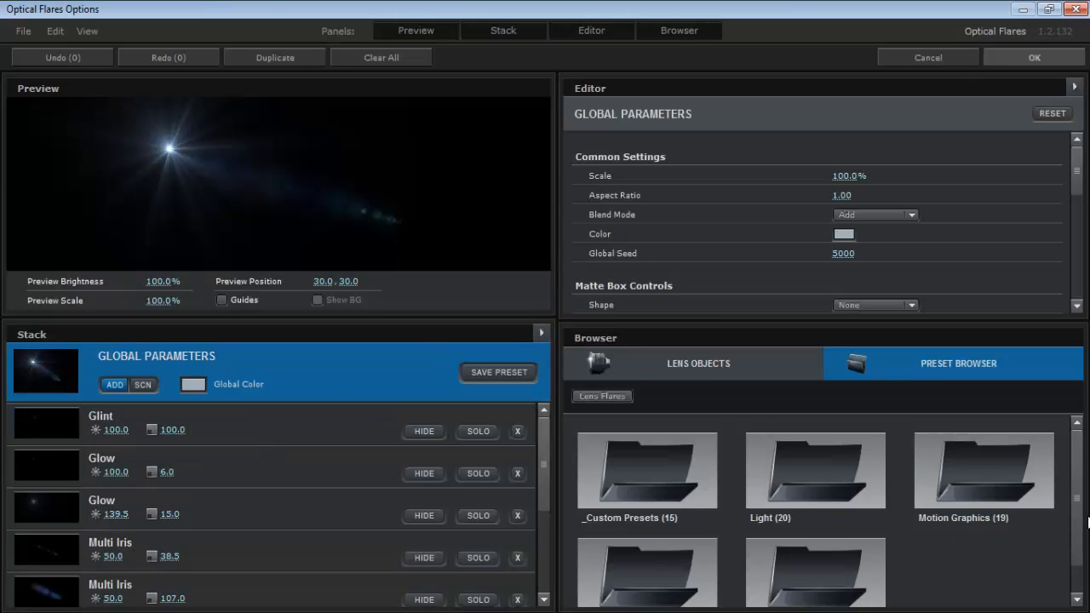
scroll(1079, 510, down, 1)
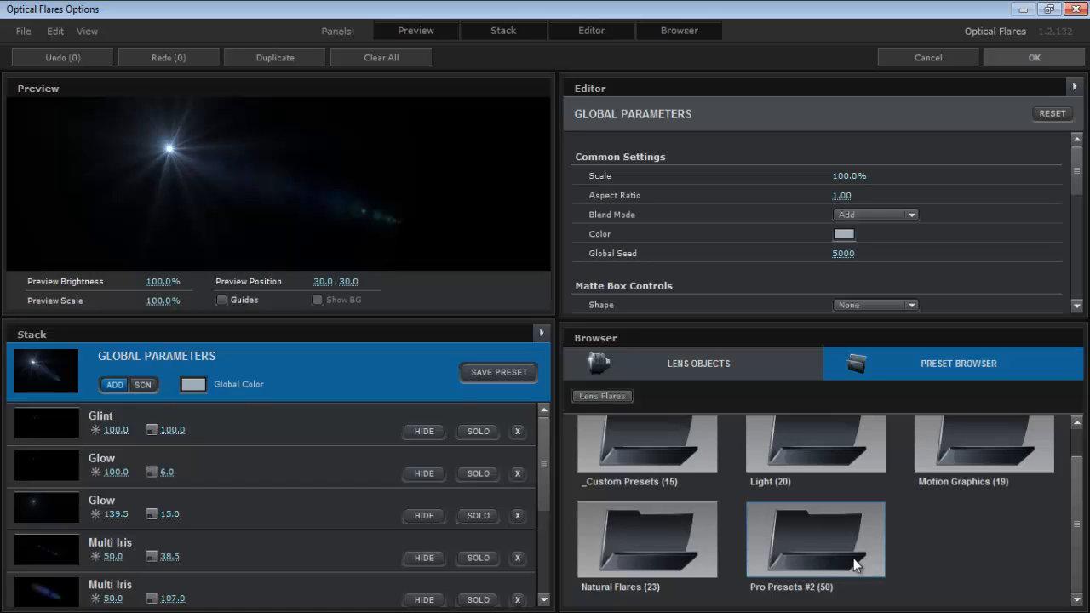
double_click(819, 558)
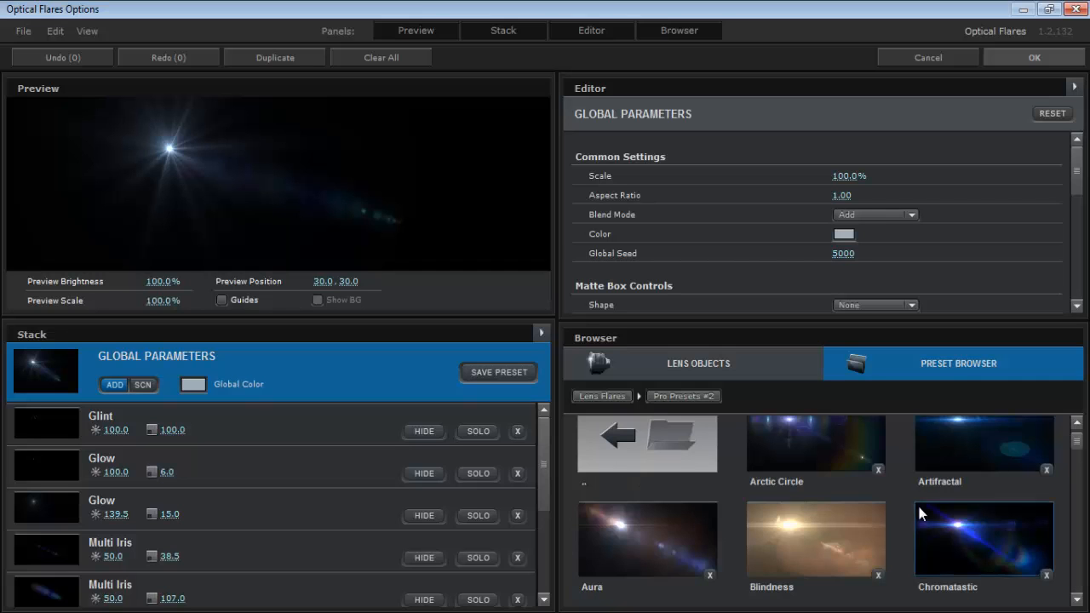
- Try the Red Spots preset and reposition the flare in the preview
drag(1078, 438, 1078, 507)
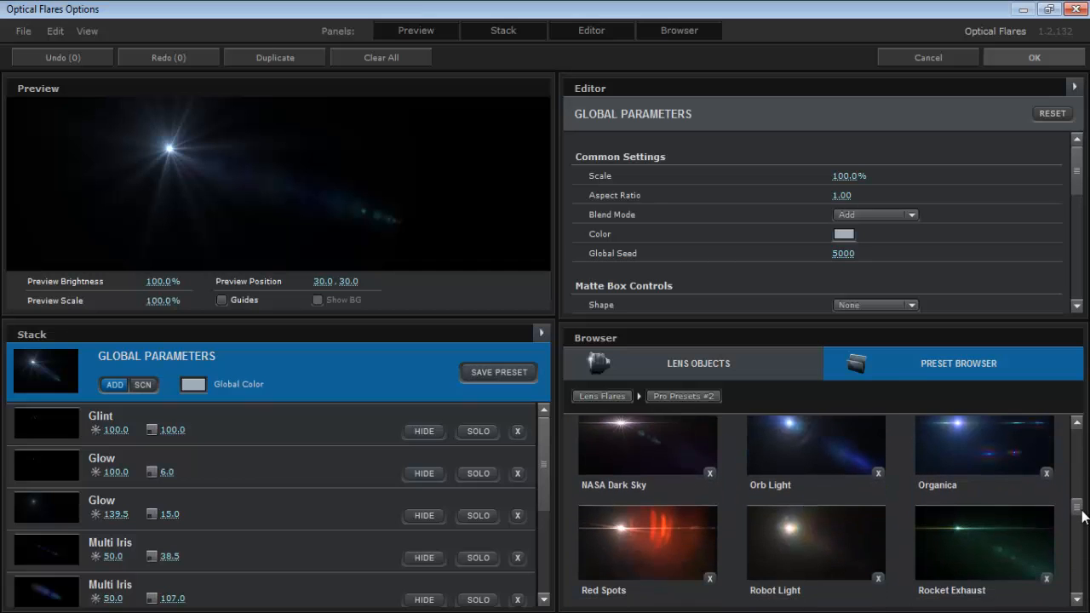
click(656, 518)
mouse_move(356, 219)
mouse_down()
mouse_move(293, 166)
mouse_move(147, 187)
mouse_move(319, 163)
mouse_move(175, 154)
mouse_move(204, 224)
mouse_move(383, 185)
mouse_move(219, 190)
mouse_move(134, 176)
mouse_move(77, 128)
mouse_move(140, 134)
mouse_up()
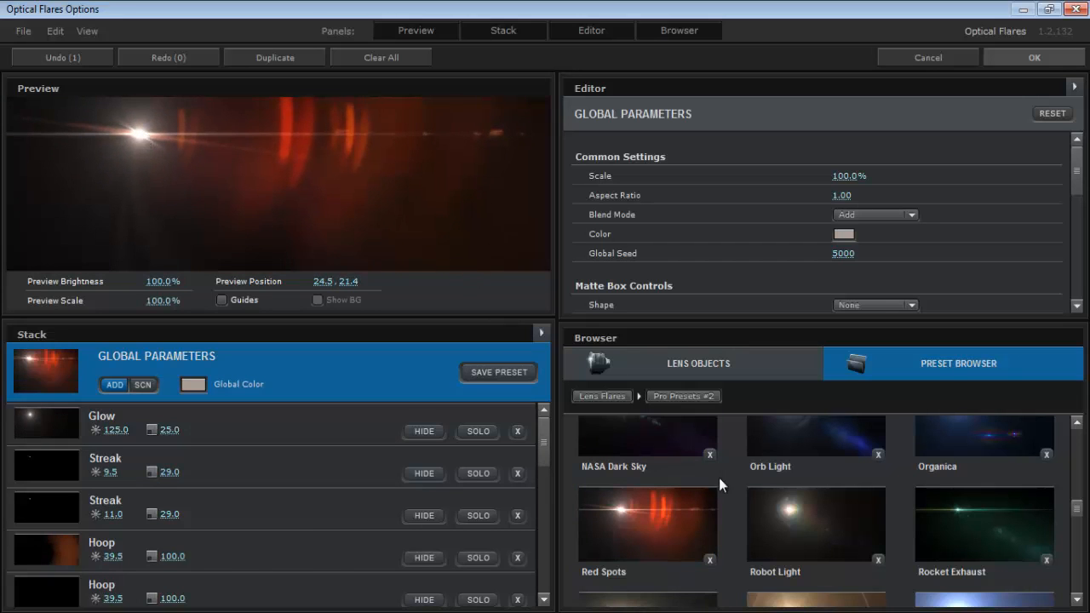
- Load the green flare preset directly below Cross Color in Pro Presets #2
scroll(1080, 516, up, 1)
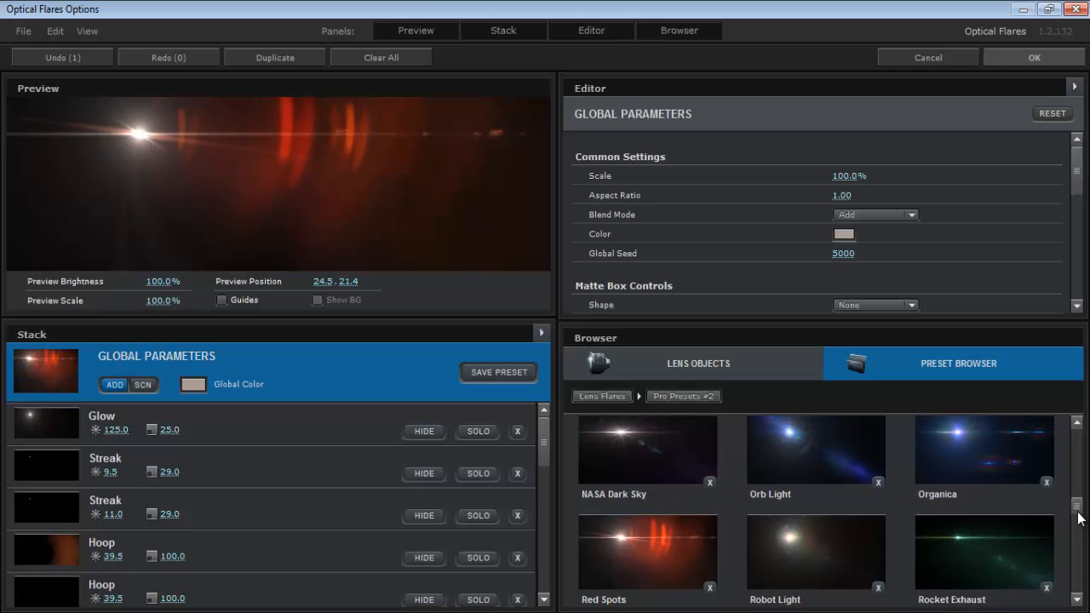
drag(1079, 517, 1078, 456)
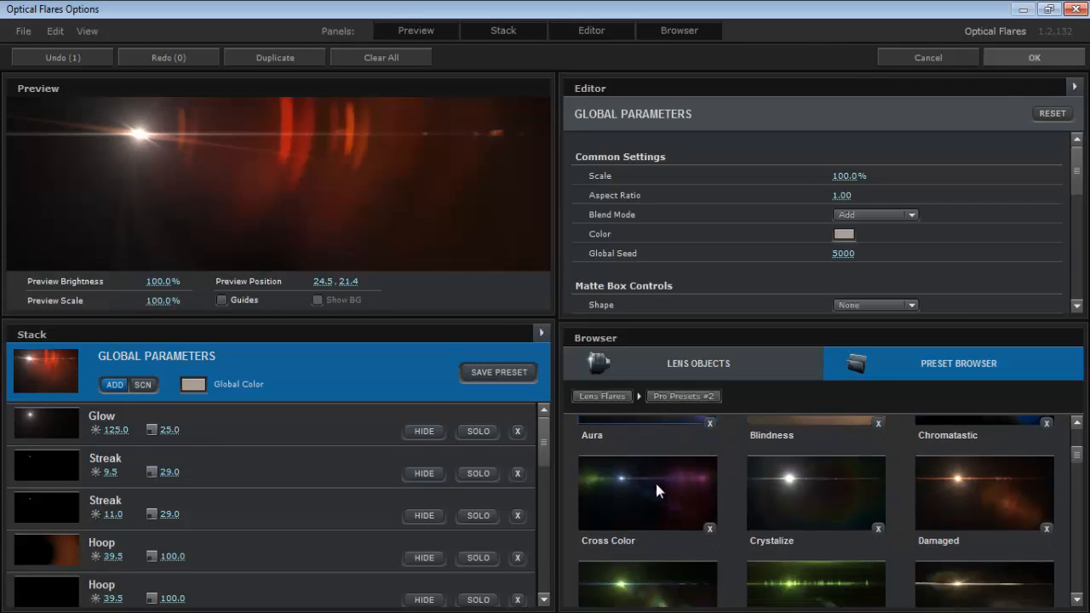
click(655, 588)
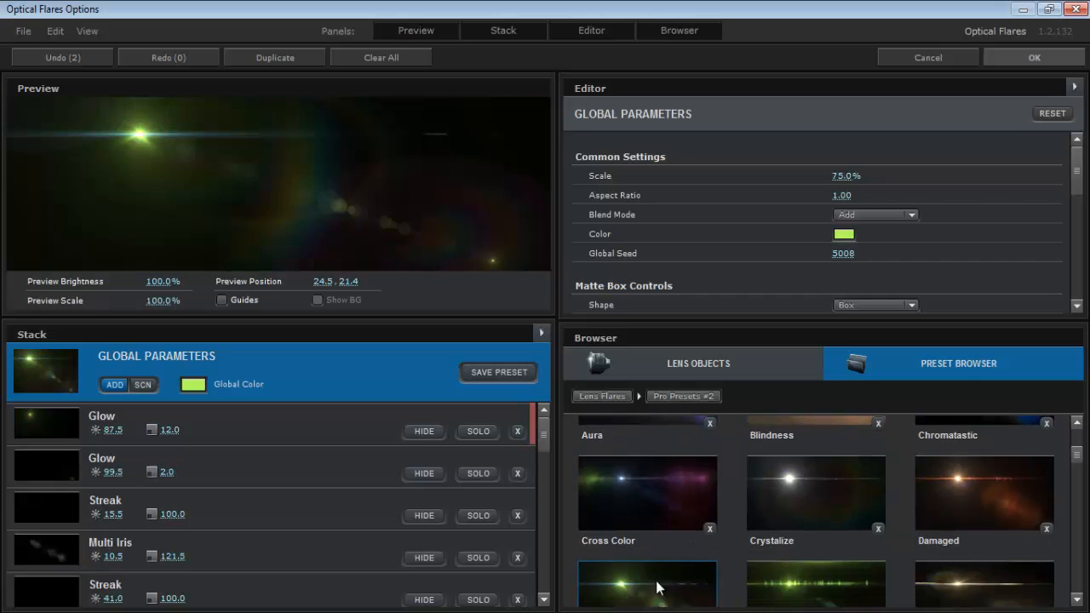
- Set the flare's Lens Texture image to Dirty, test it in the preview, and apply the flare options
drag(1078, 197, 617, 236)
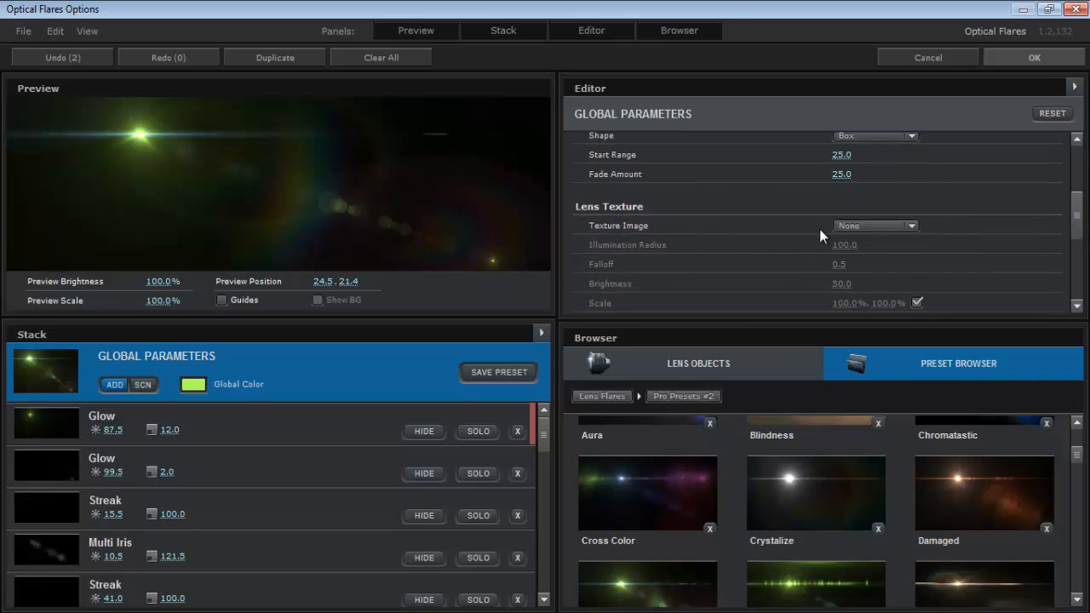
click(848, 225)
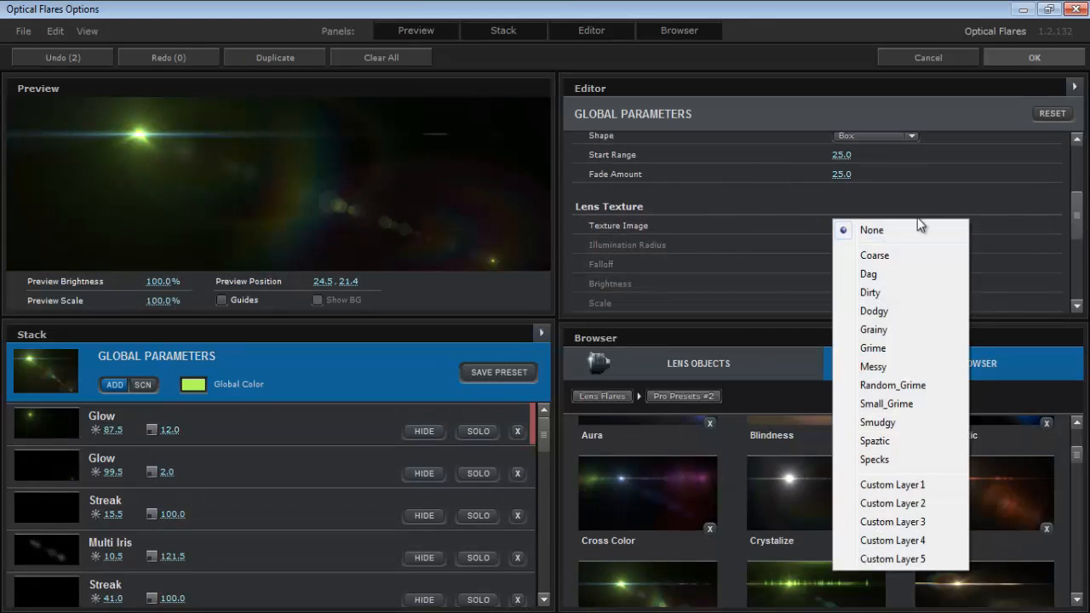
click(884, 292)
drag(229, 165, 143, 145)
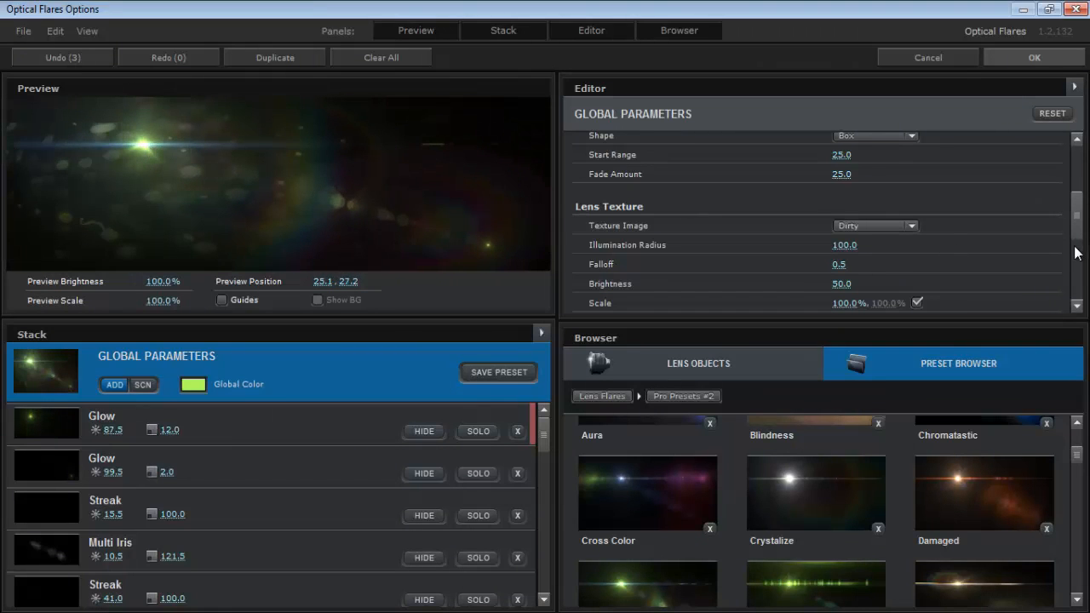
drag(1075, 247, 1082, 124)
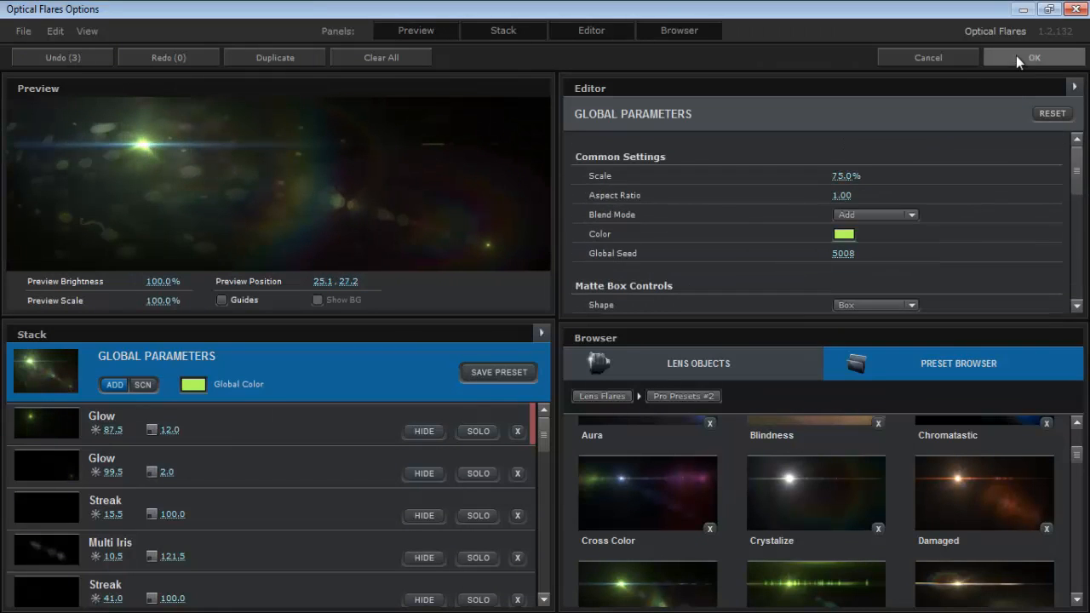
click(1015, 57)
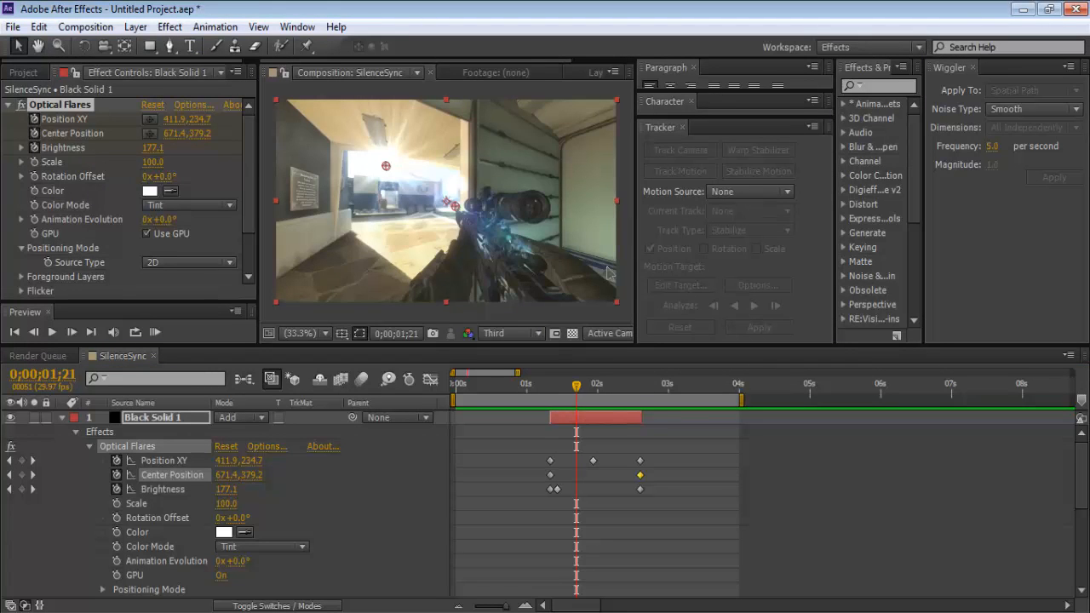
- Collapse the Black Solid 1 layer and scrub from 0;00;01;08 to 0;00;02;09 to review the new flare over the clip
drag(581, 390, 545, 389)
click(63, 417)
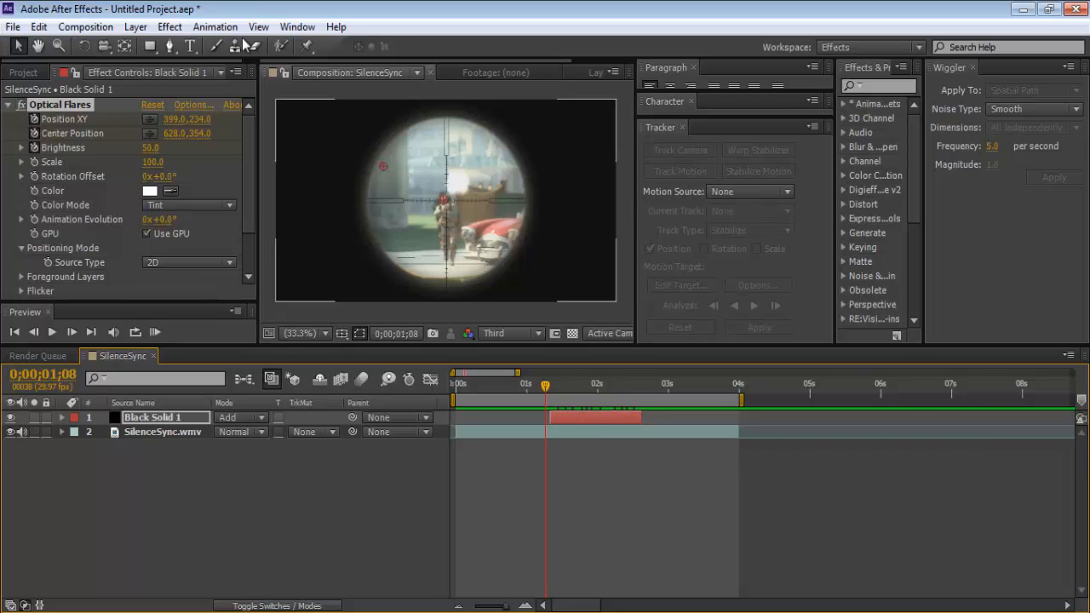
drag(552, 389, 579, 388)
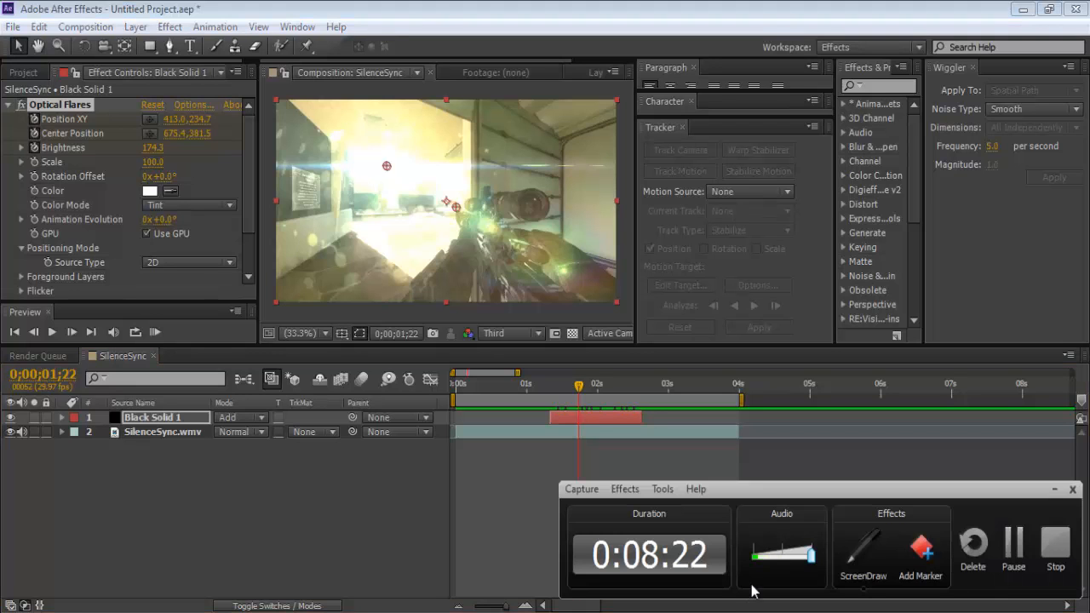
mouse_move(579, 385)
mouse_down()
mouse_move(522, 384)
mouse_move(653, 385)
mouse_move(576, 384)
mouse_up()
click(740, 612)
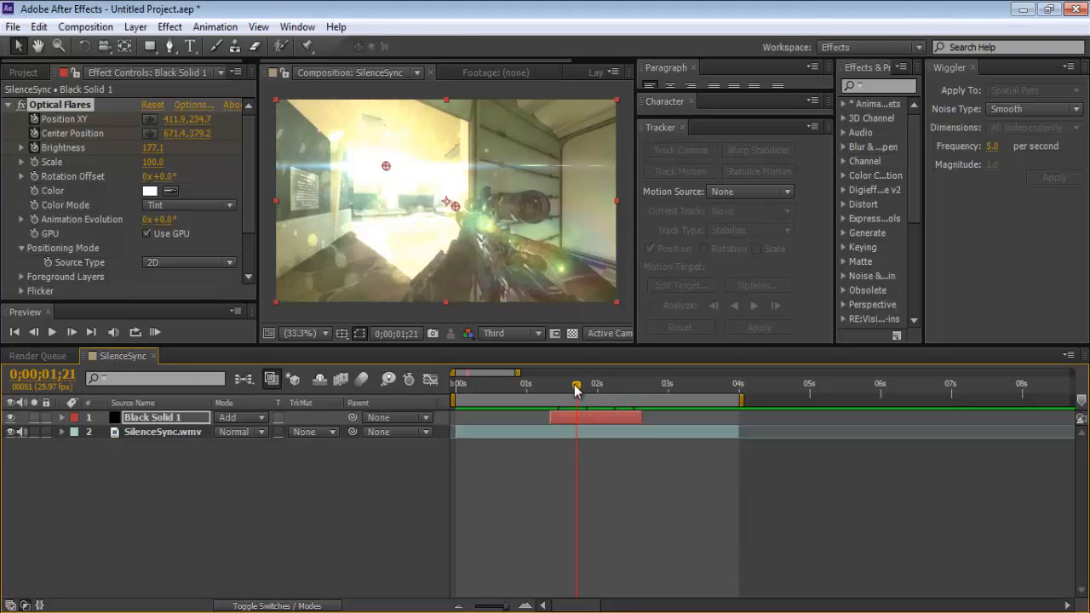
drag(576, 389, 624, 414)
key(space)
key(space)
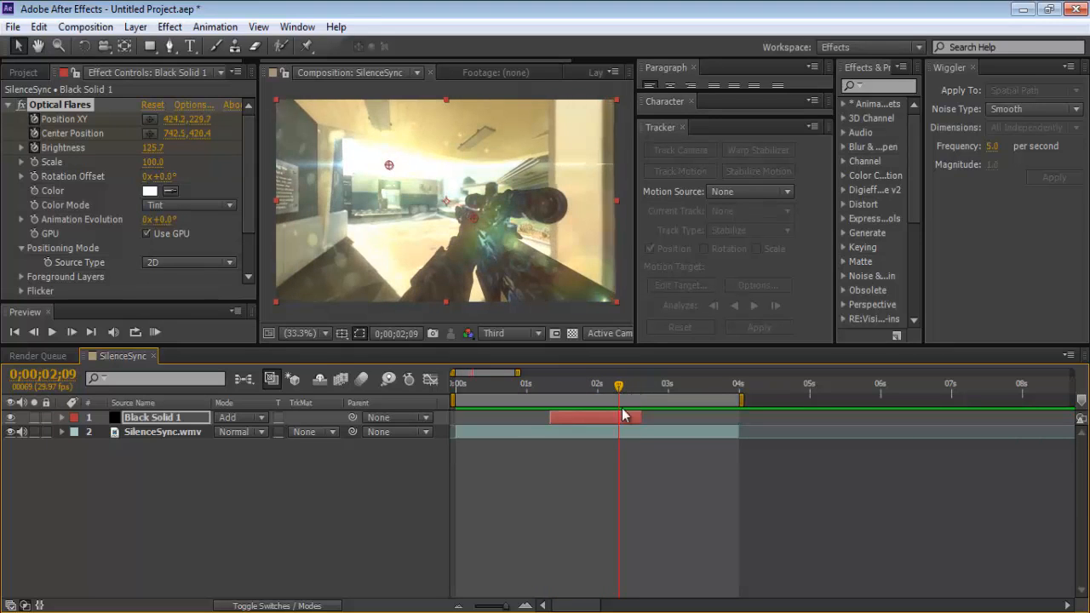